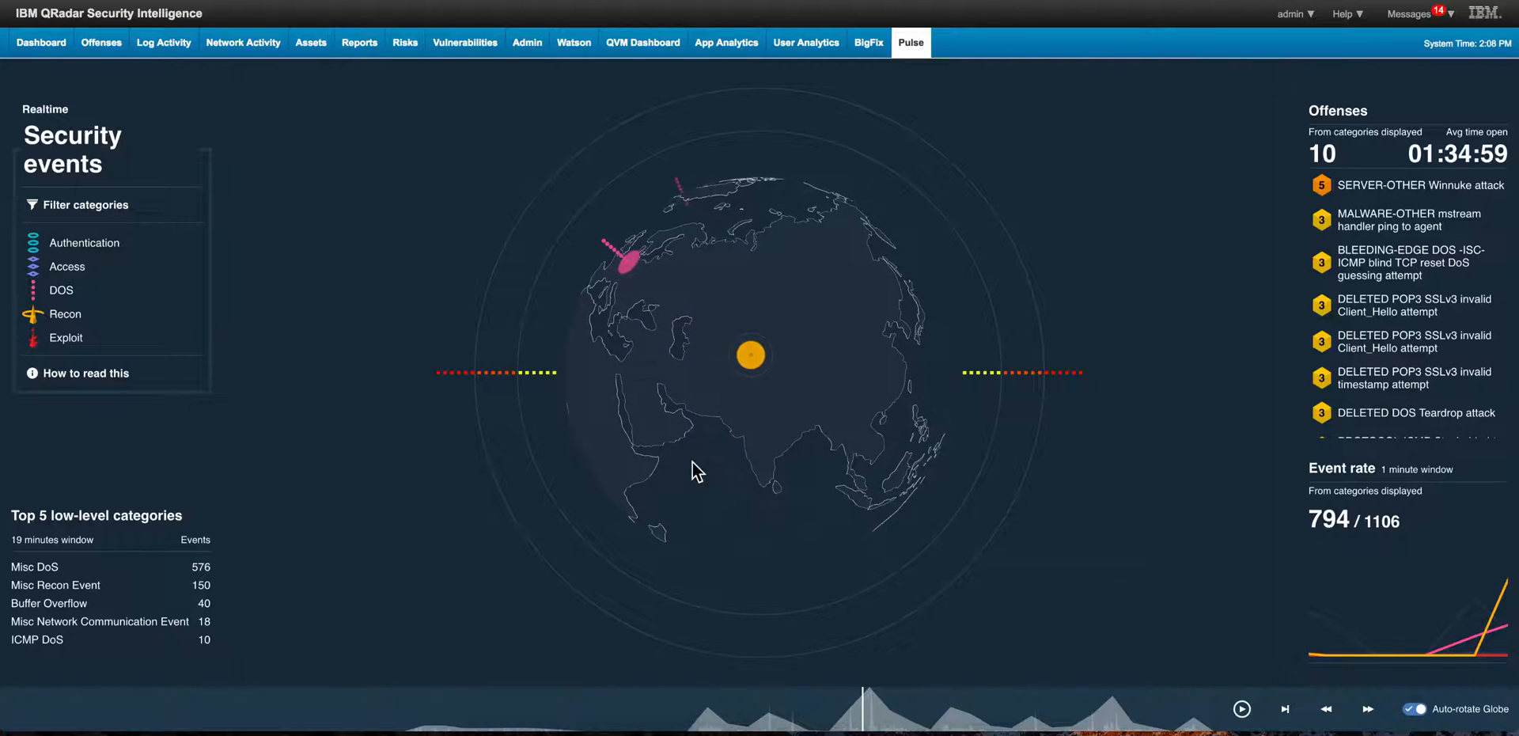
Restore the Firefox window showing the QRadar SMS Notification GitHub README.
click(514, 729)
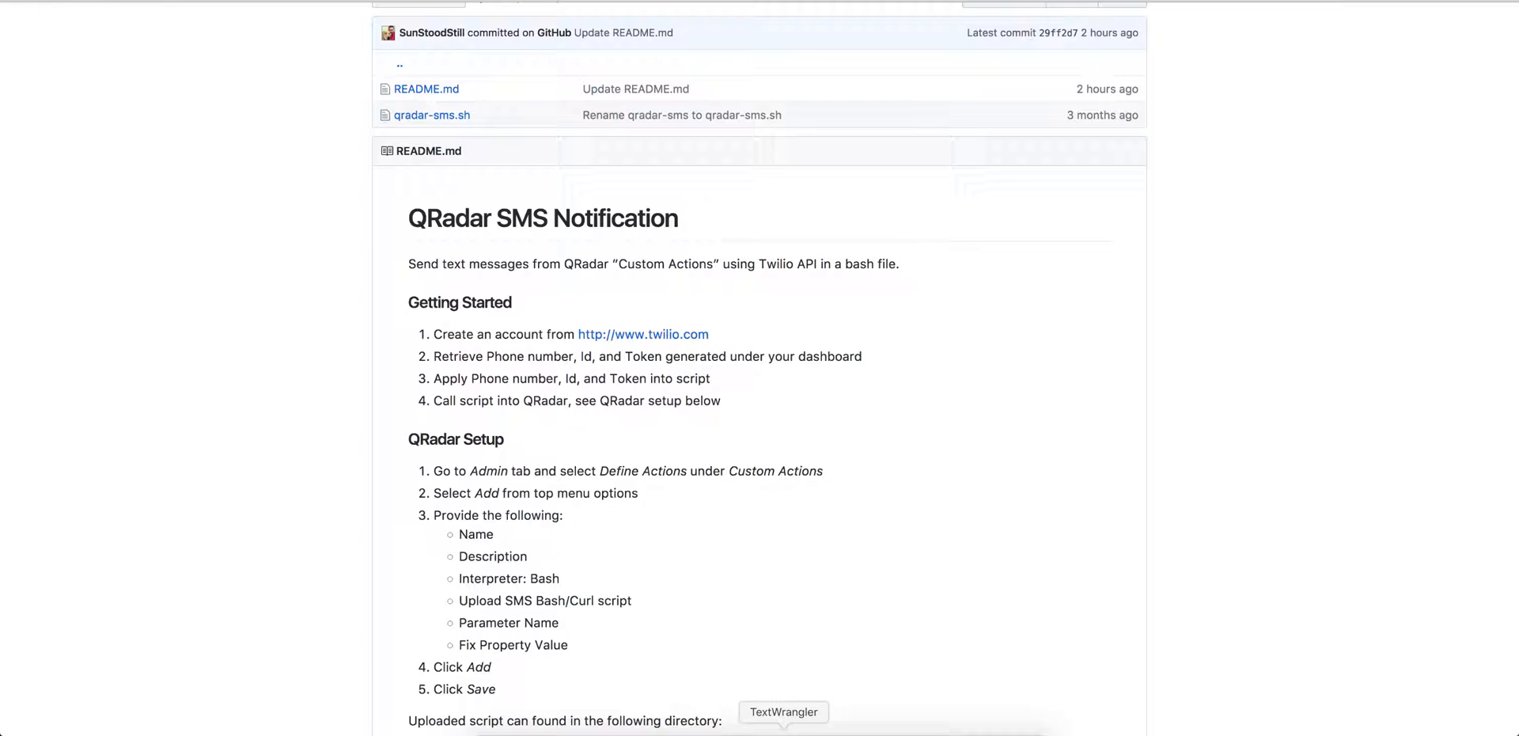
Review the qradar-sms.sh Twilio curl script in TextWrangler, then return to the QRadar console.
click(784, 727)
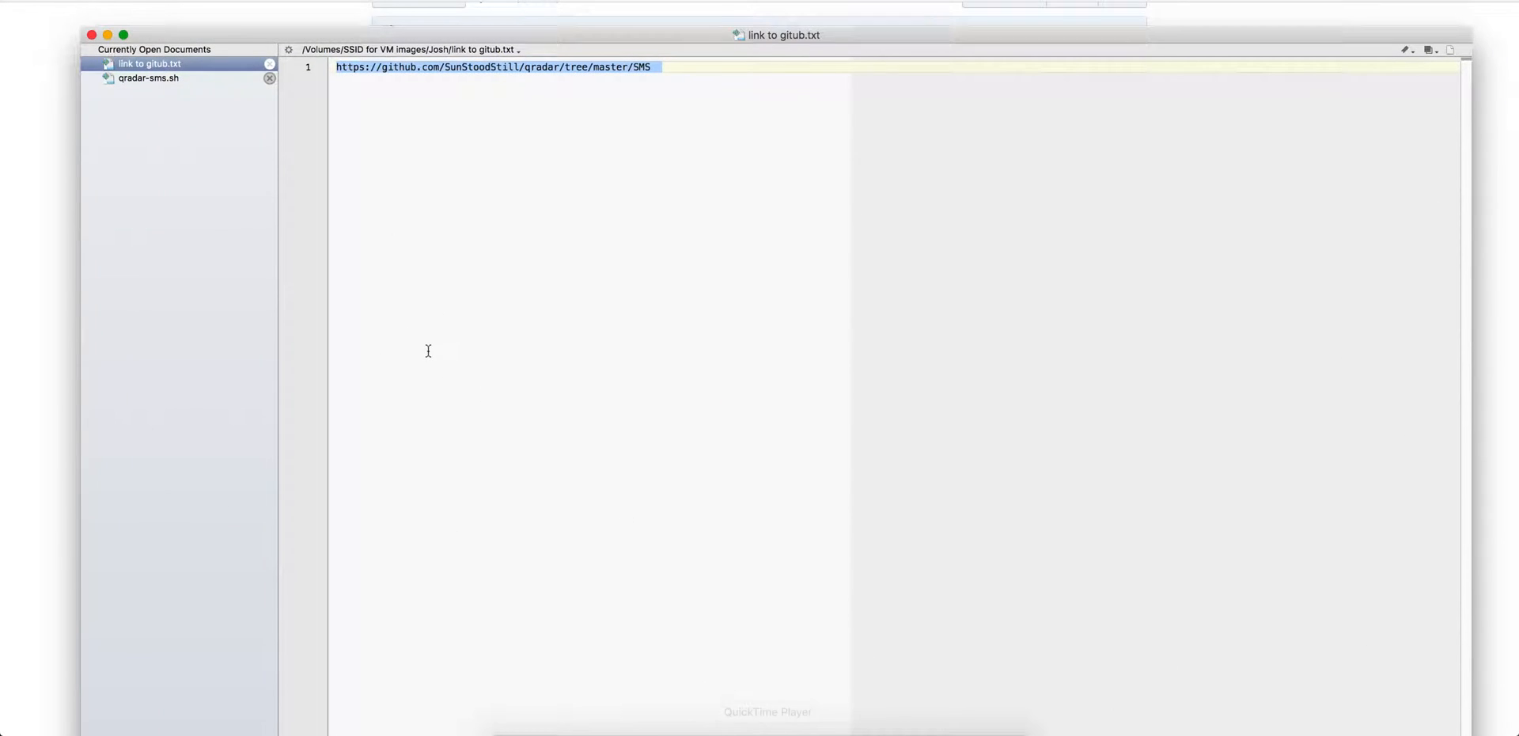
click(151, 79)
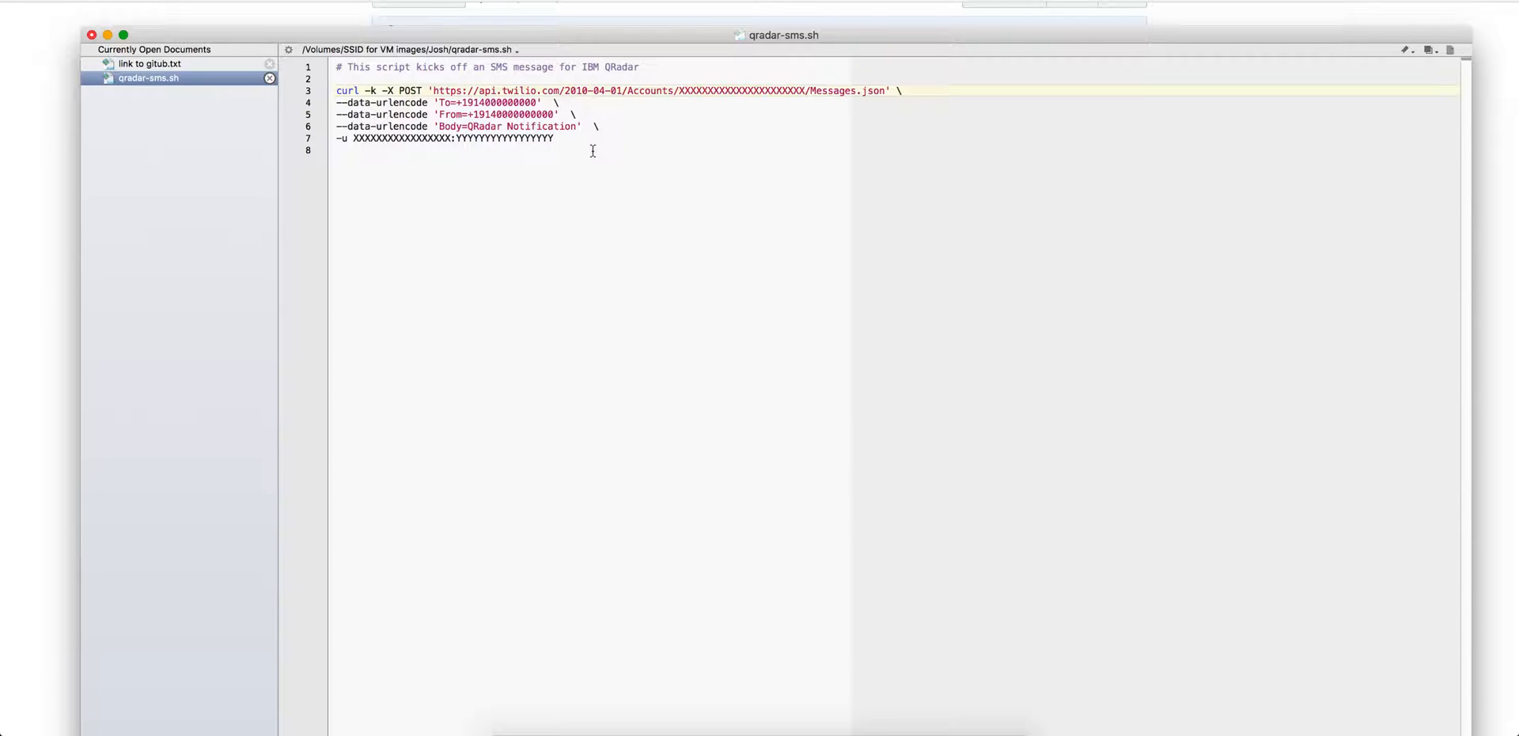
click(106, 35)
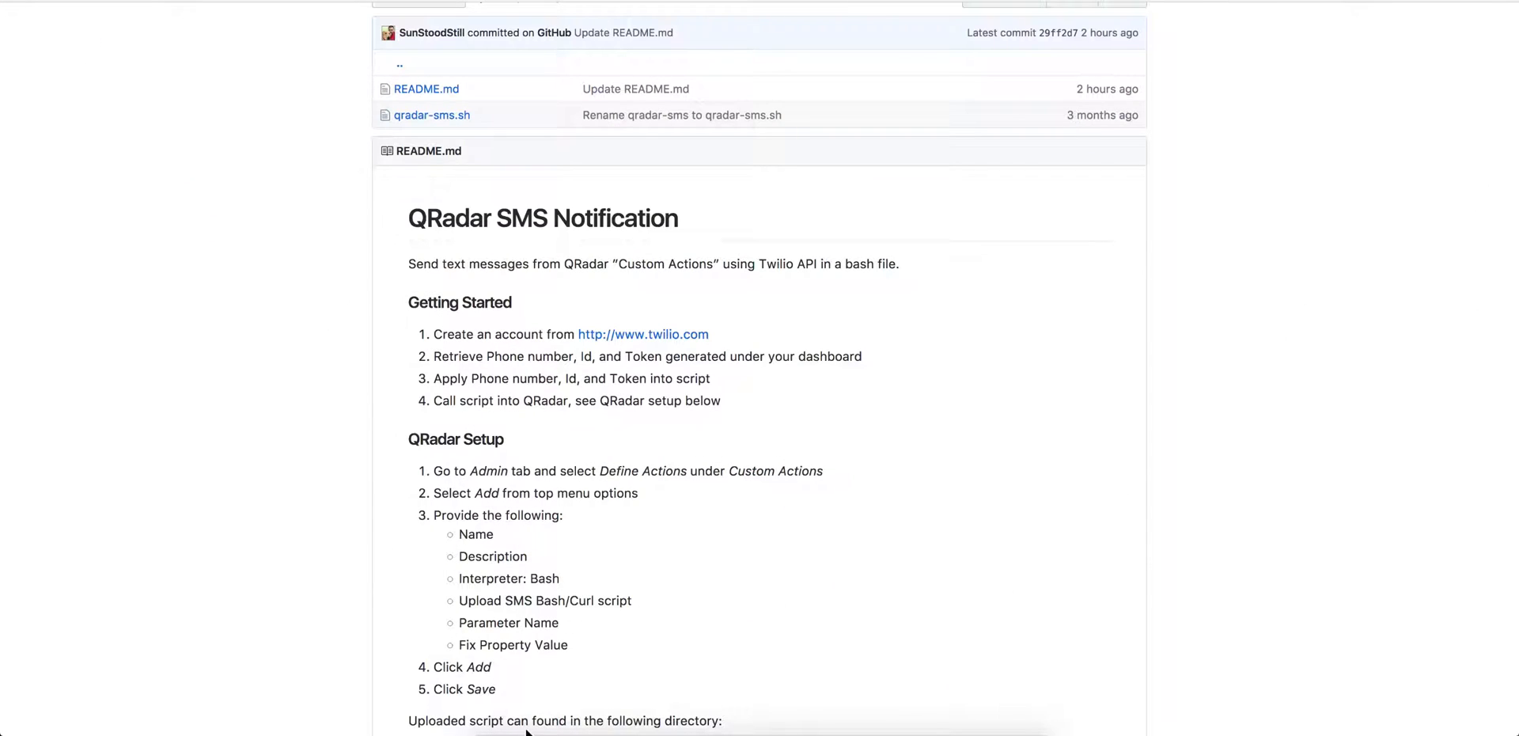
click(590, 731)
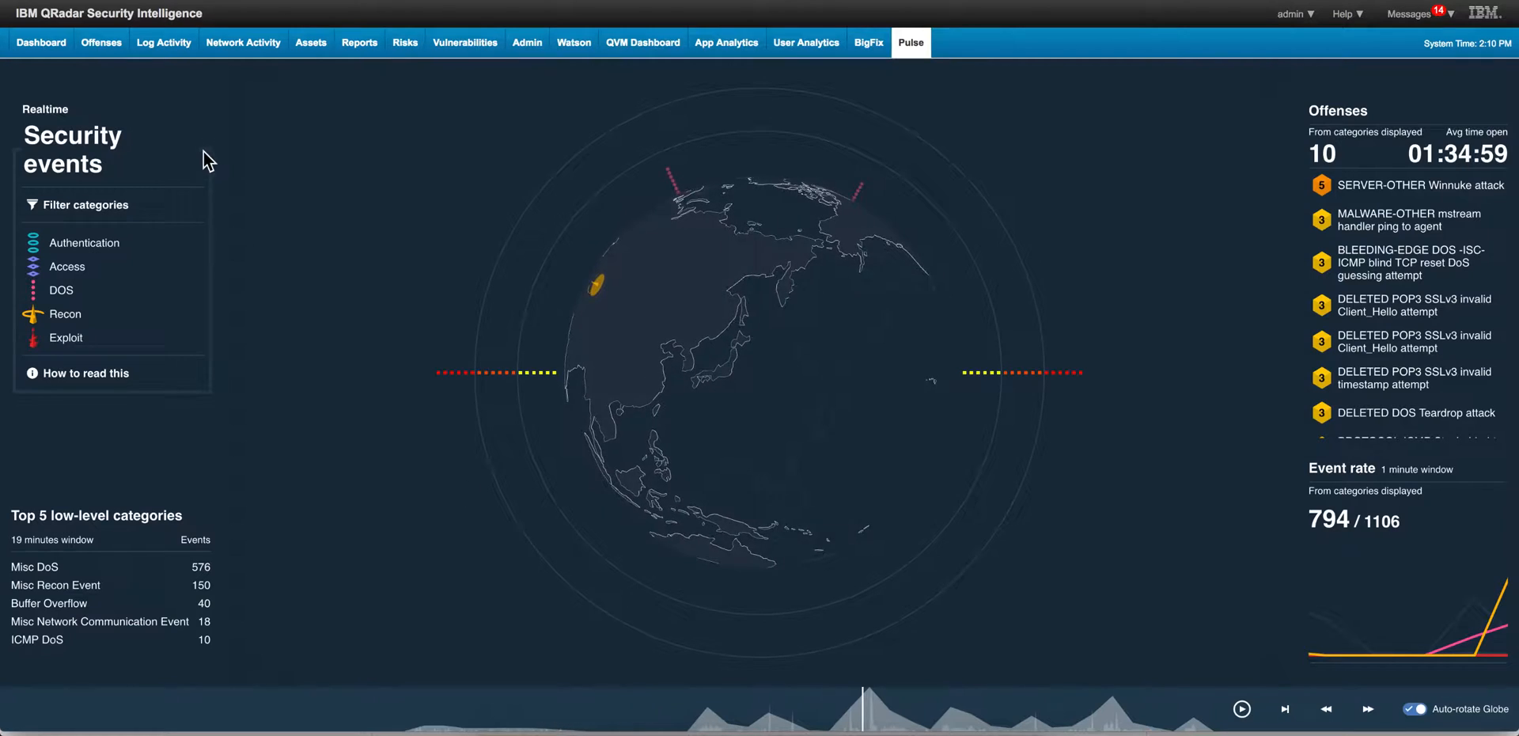
From Admin > Define Actions, select the SMS_Notify custom action and open it for editing.
click(526, 43)
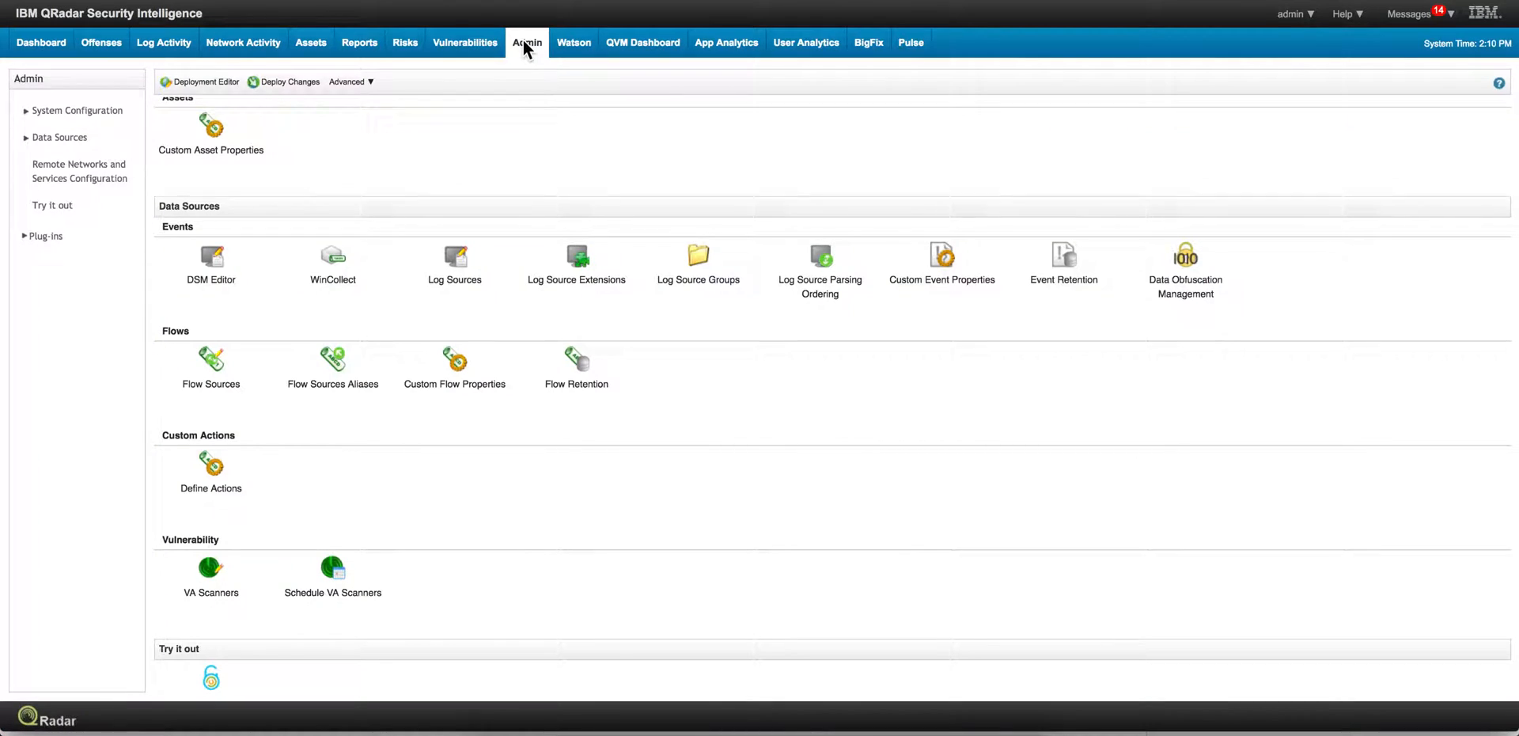
scroll(280, 421, down, 1)
scroll(278, 421, down, 1)
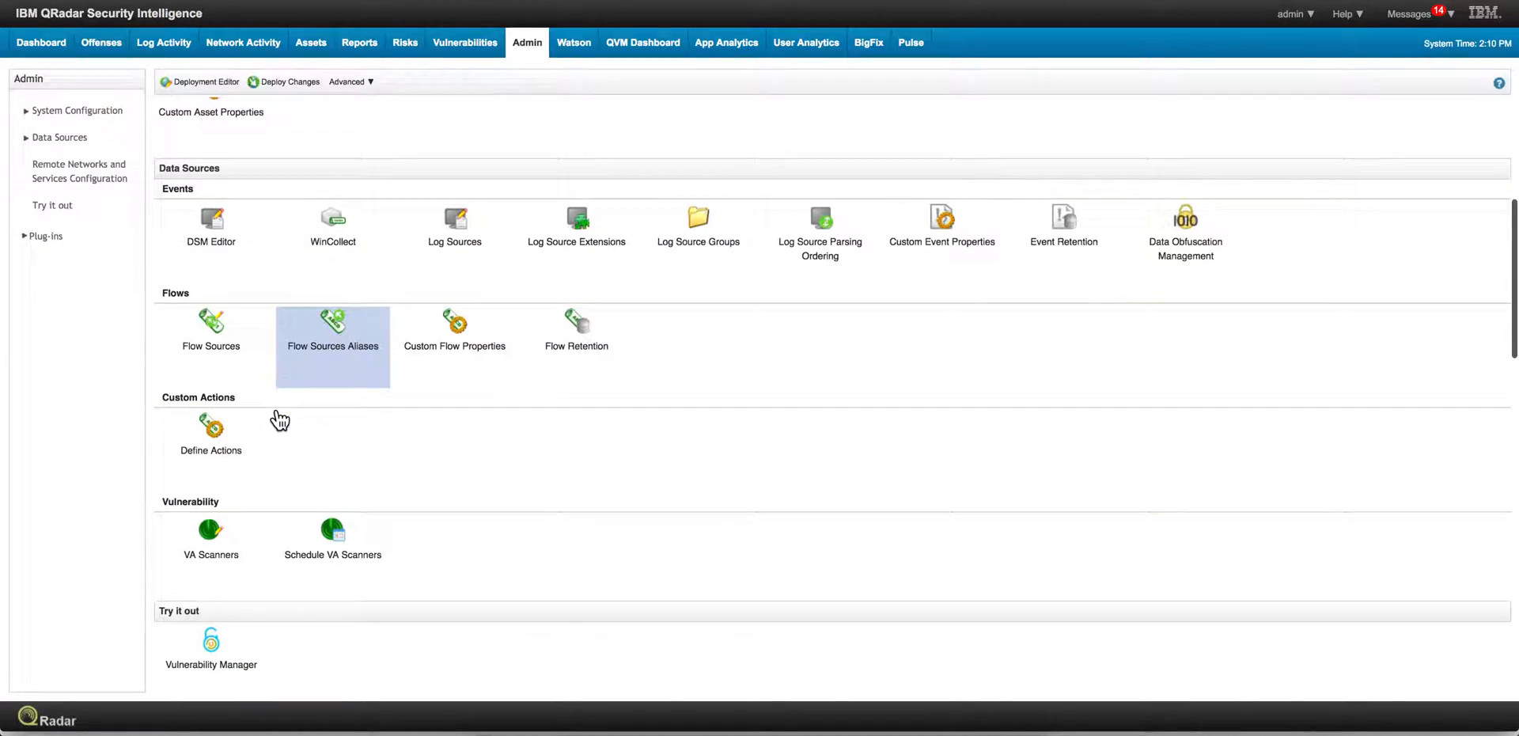
click(208, 437)
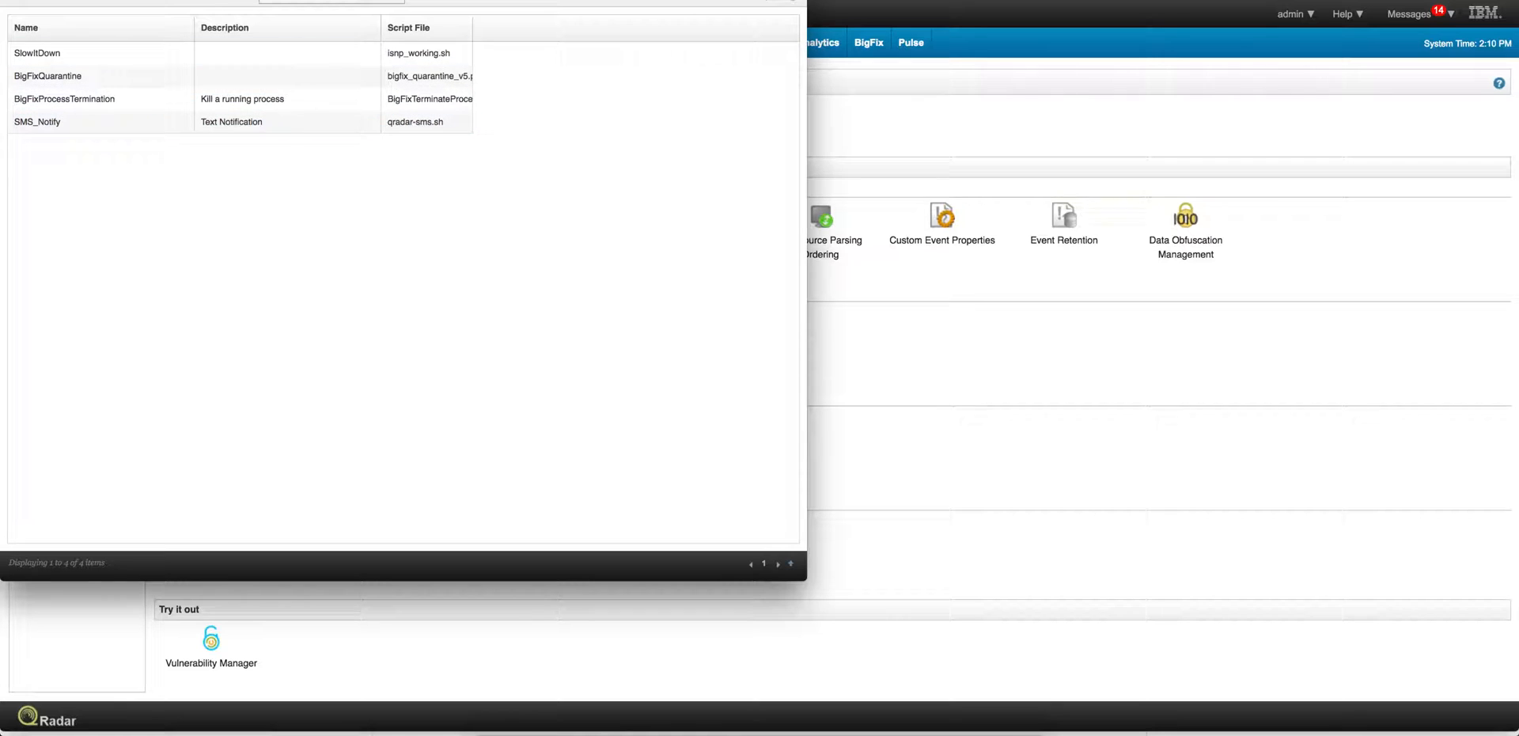
drag(312, 0, 584, 45)
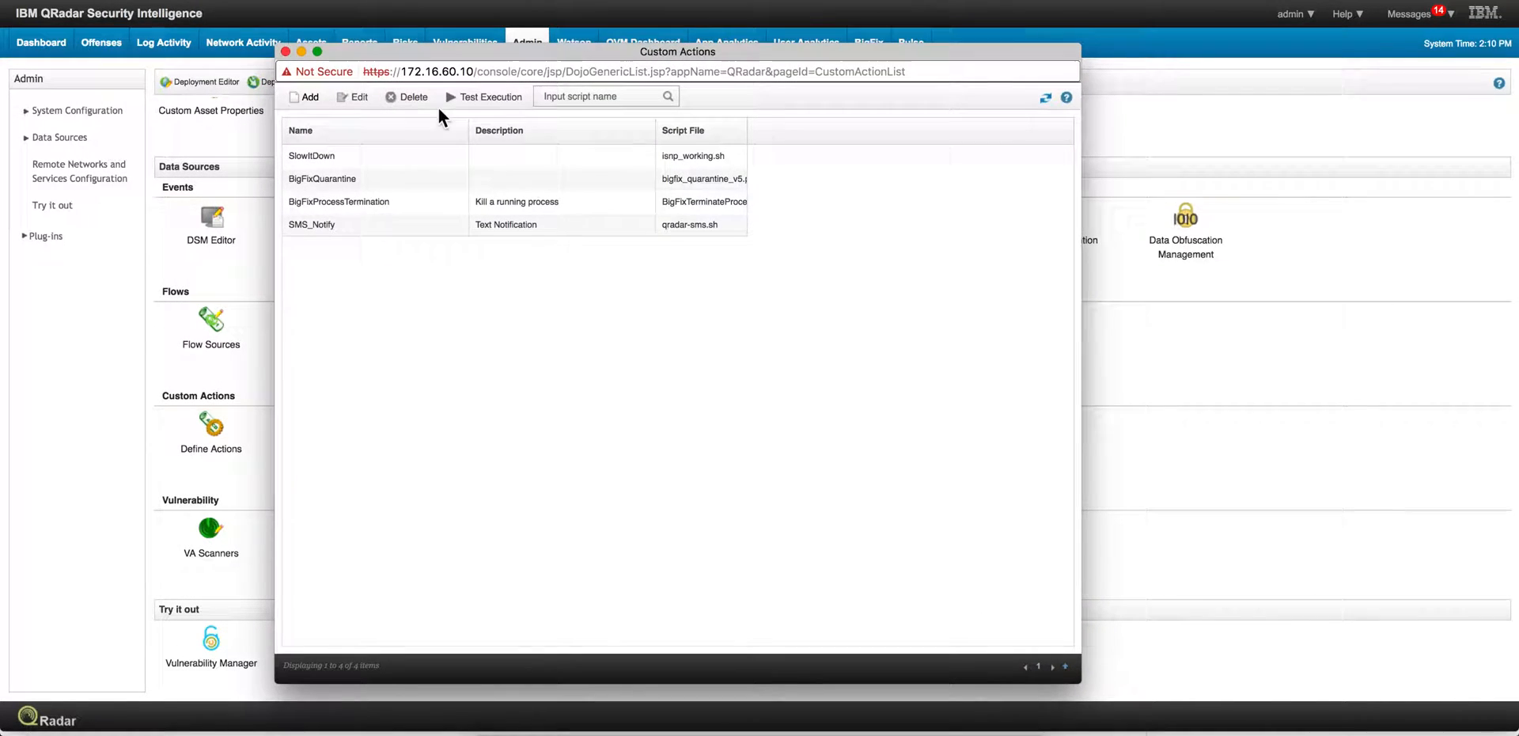
click(324, 224)
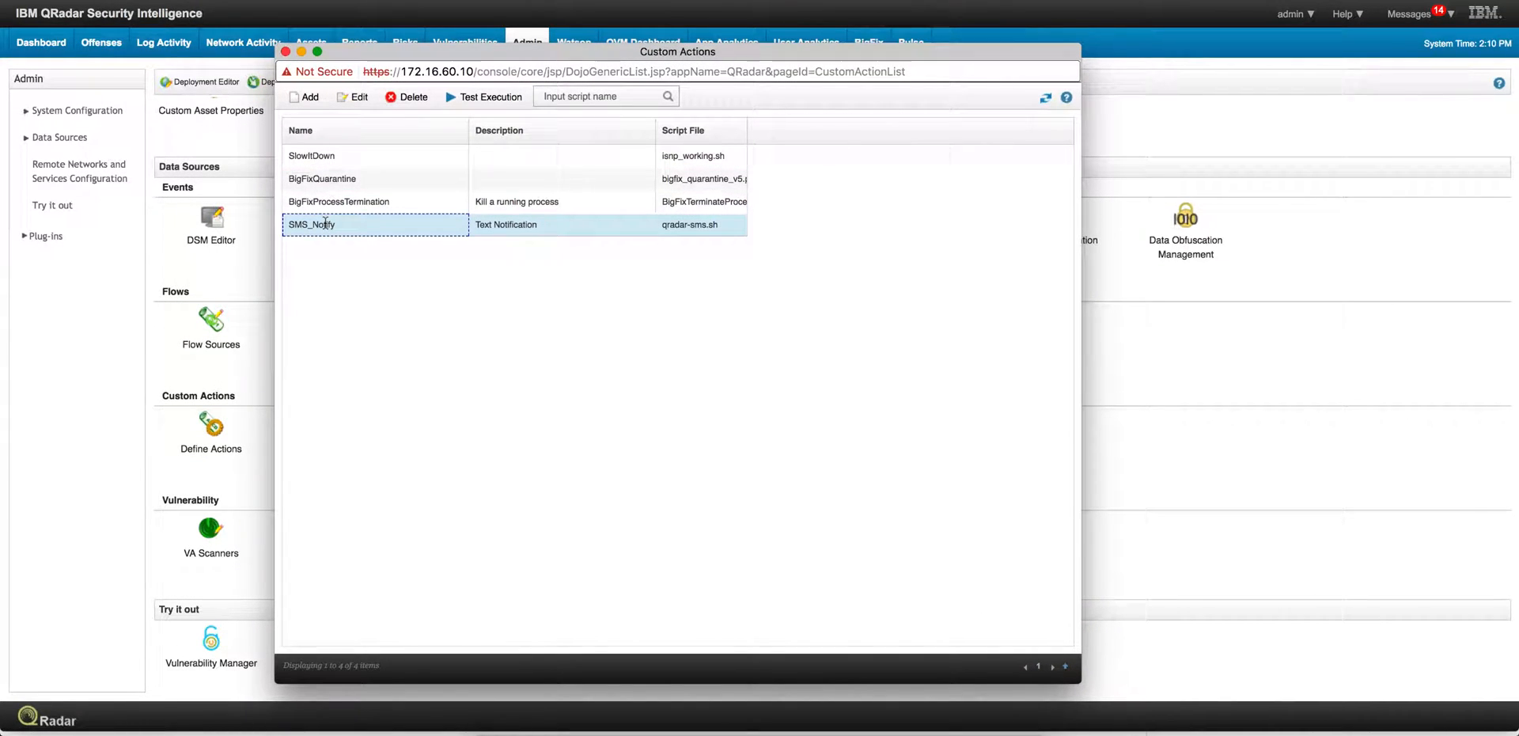
click(354, 105)
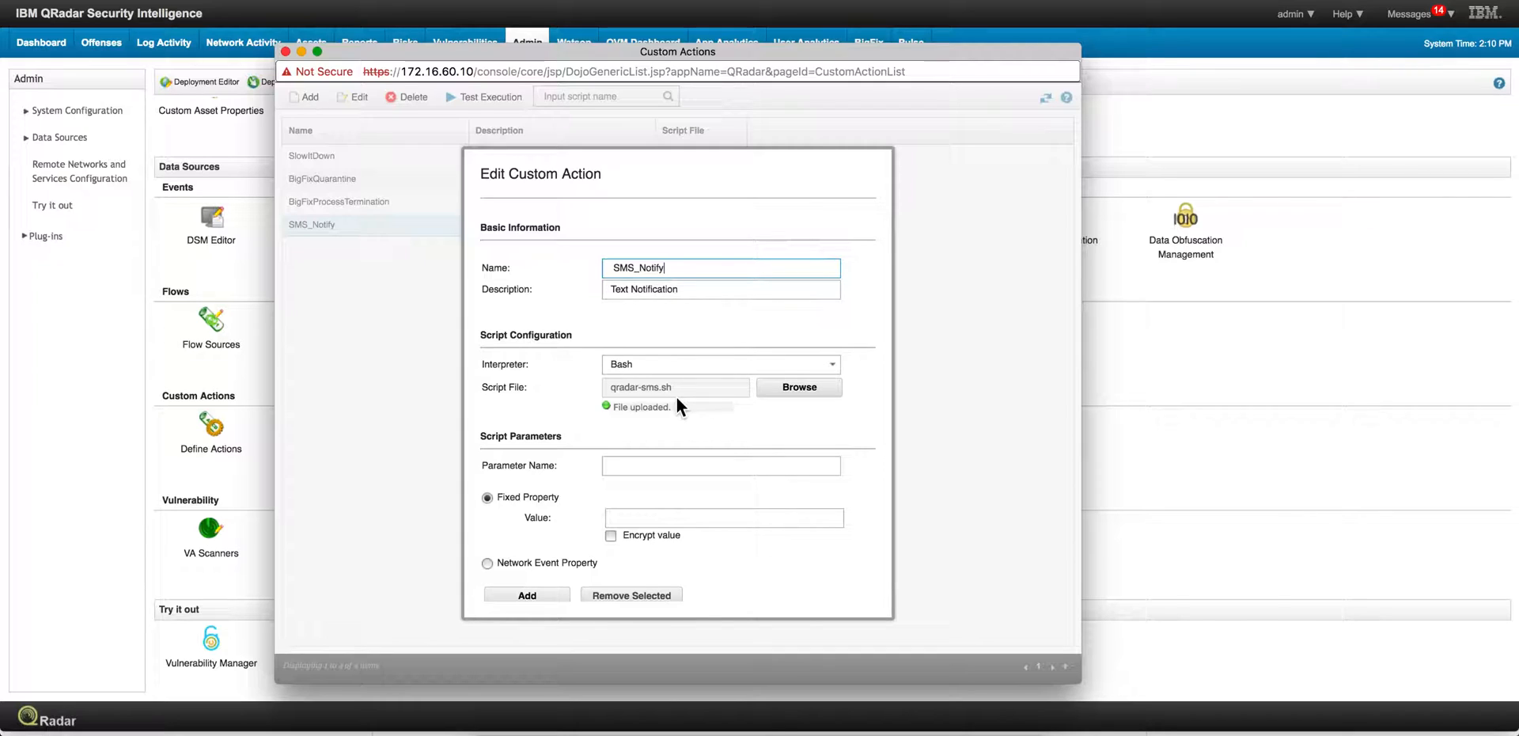
Check SMS_Notify's fixed 'sms' script parameter, then close the Custom Actions window.
click(611, 465)
scroll(612, 460, down, 2)
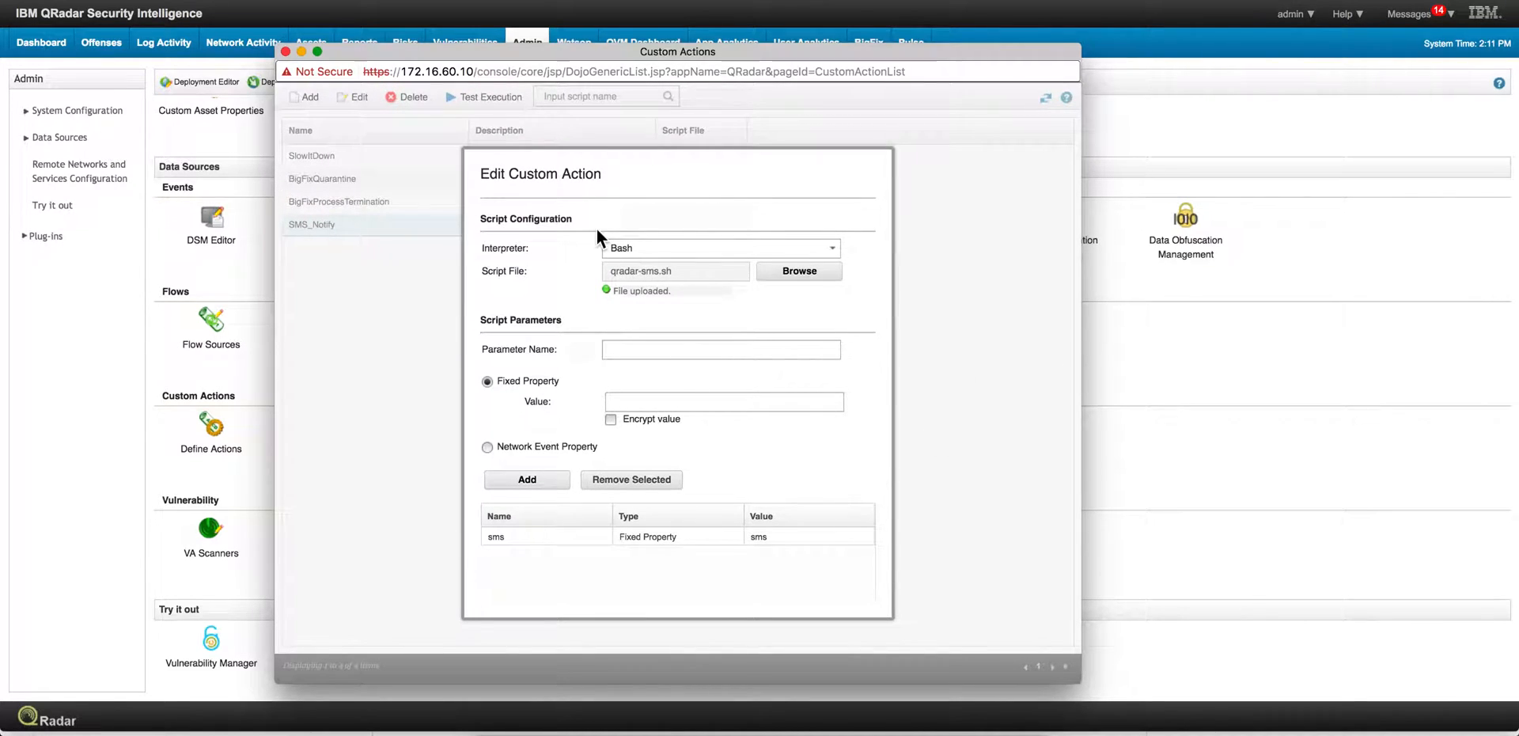
click(284, 51)
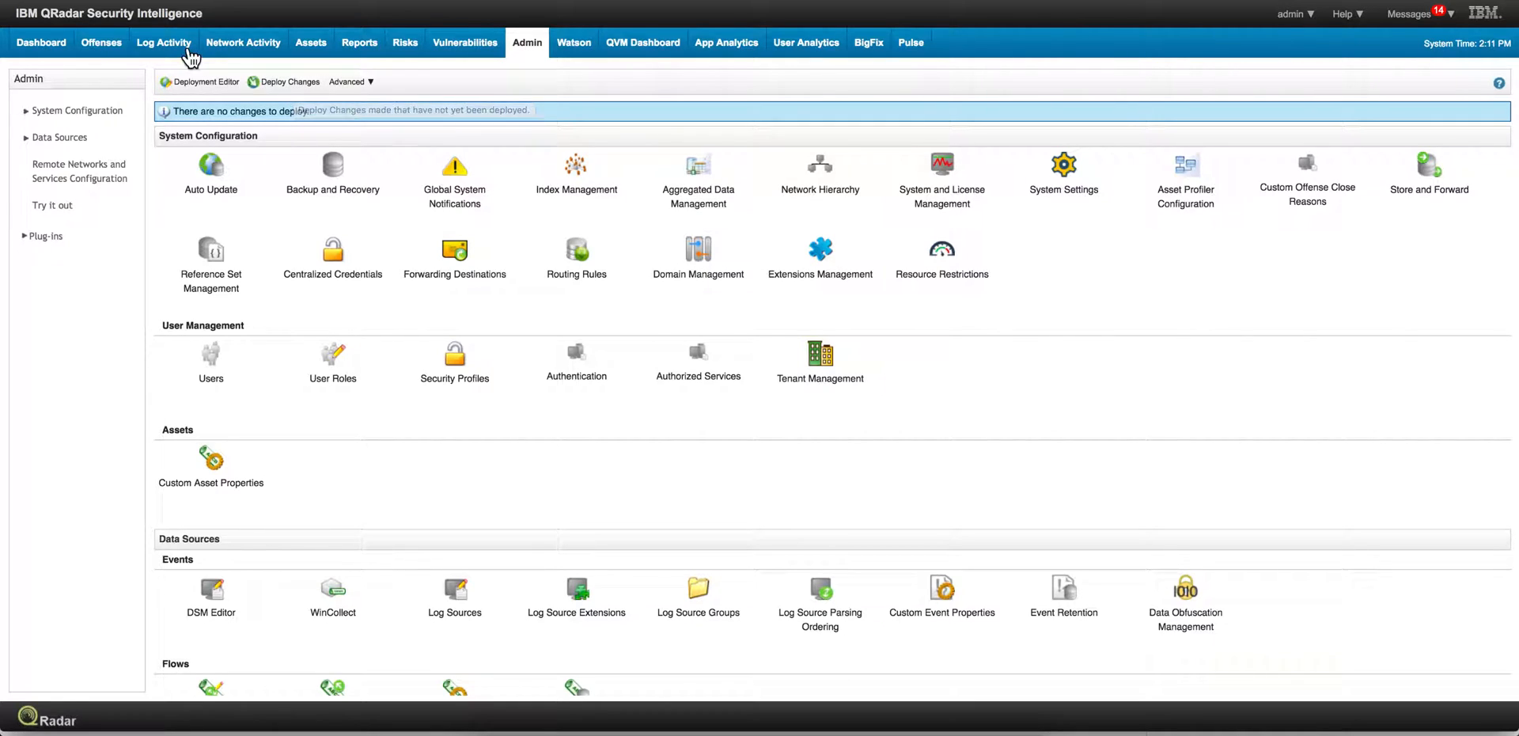
Show the offense rules list and select 'email with suspicious file attachment received'.
click(95, 47)
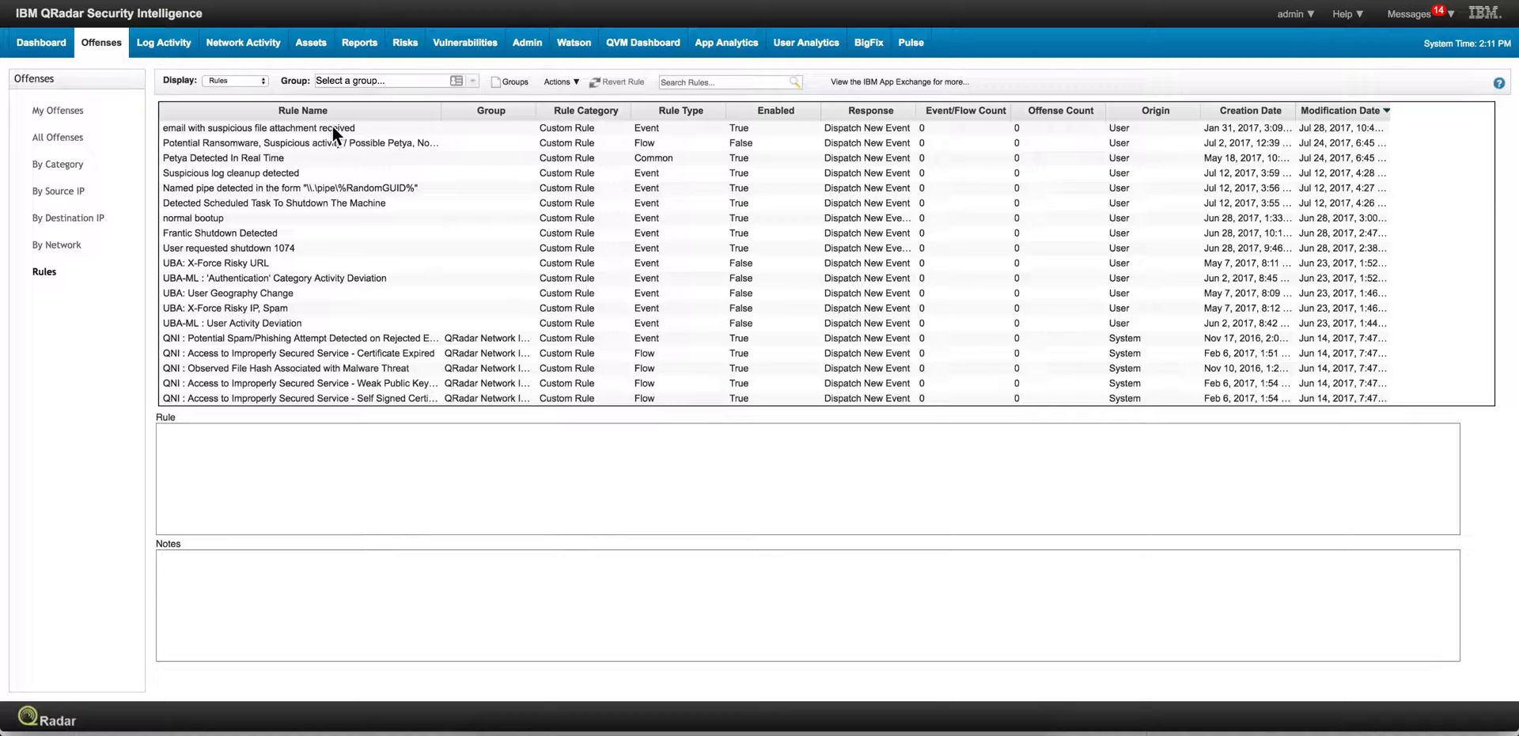
click(328, 132)
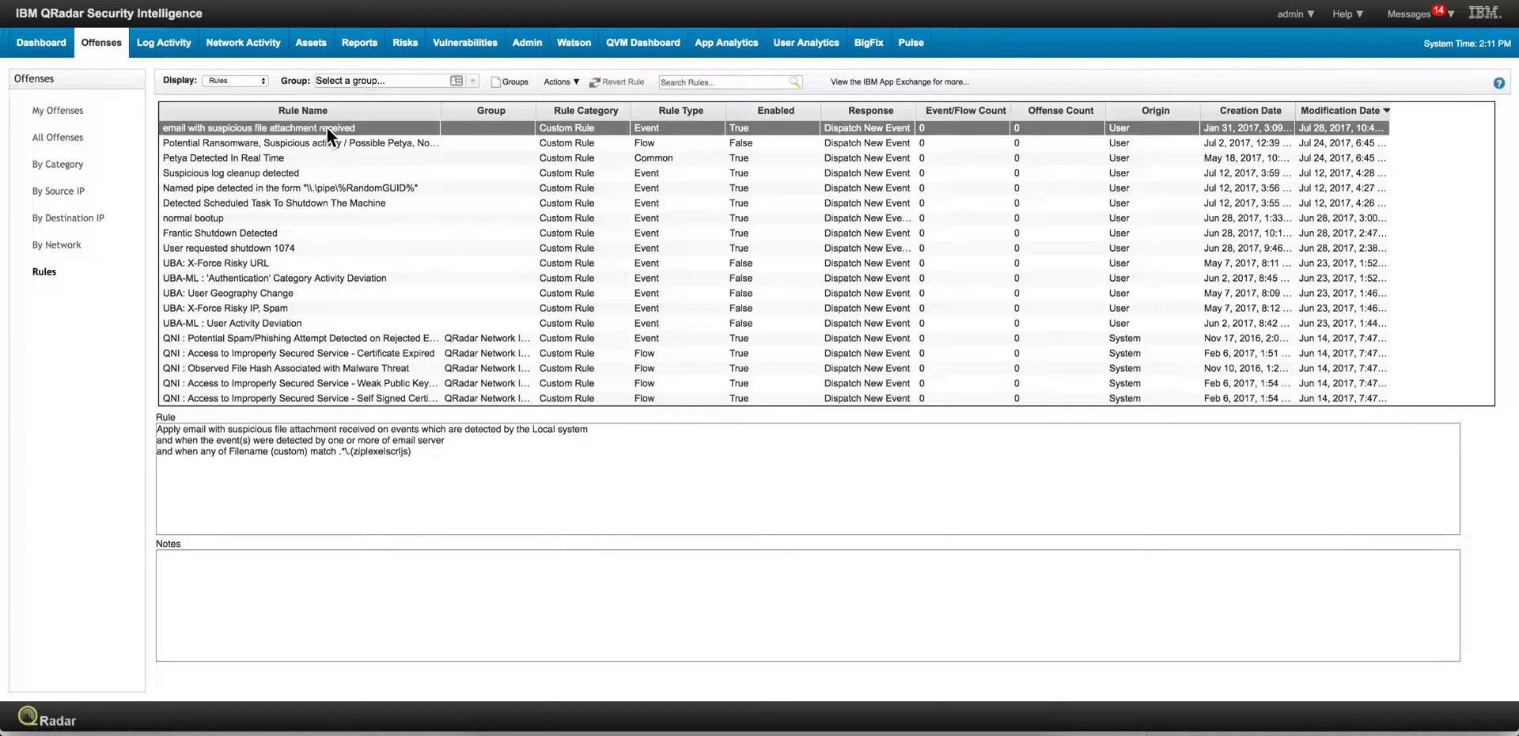
Open the rule wizard's response page and keep SMS_Notify as the custom action to execute.
double_click(329, 129)
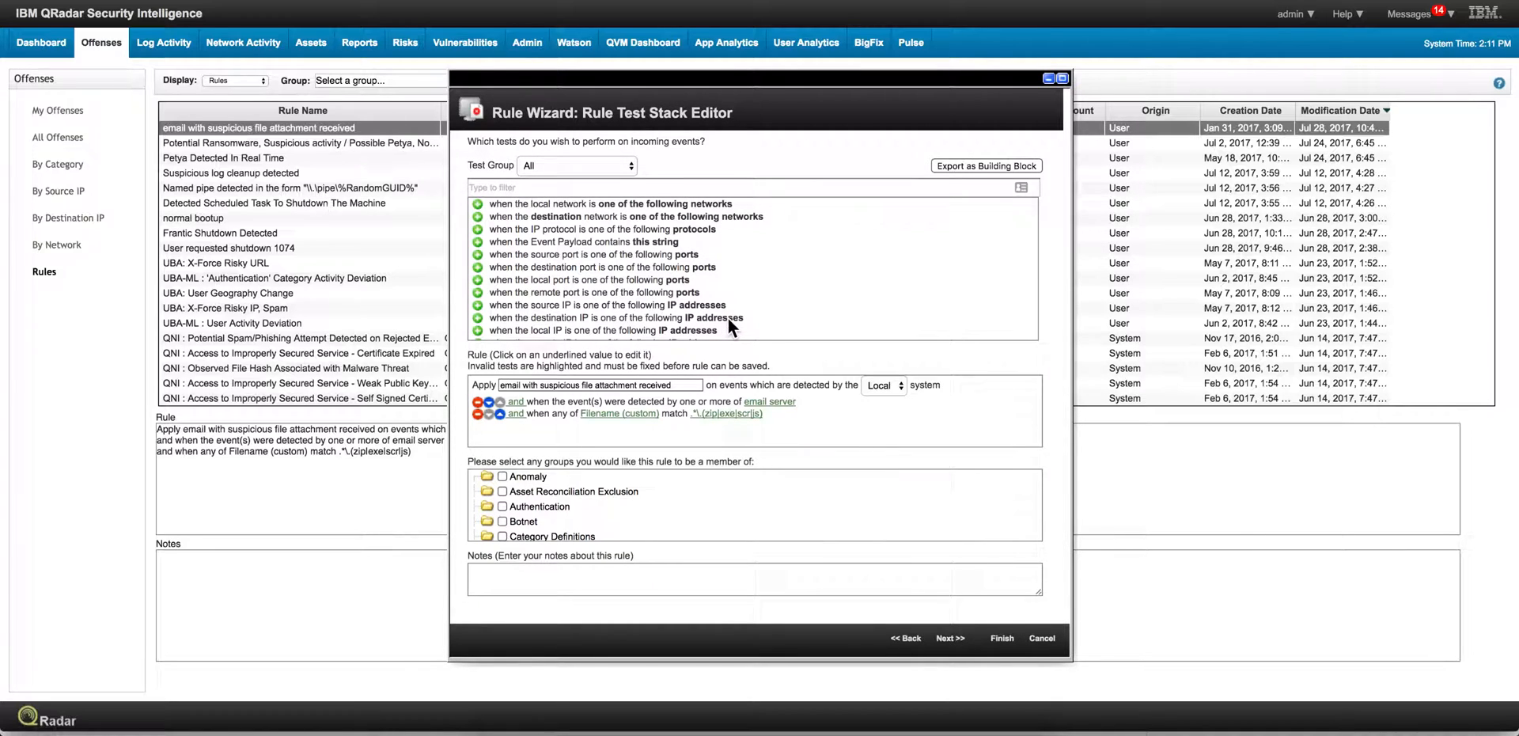
click(950, 637)
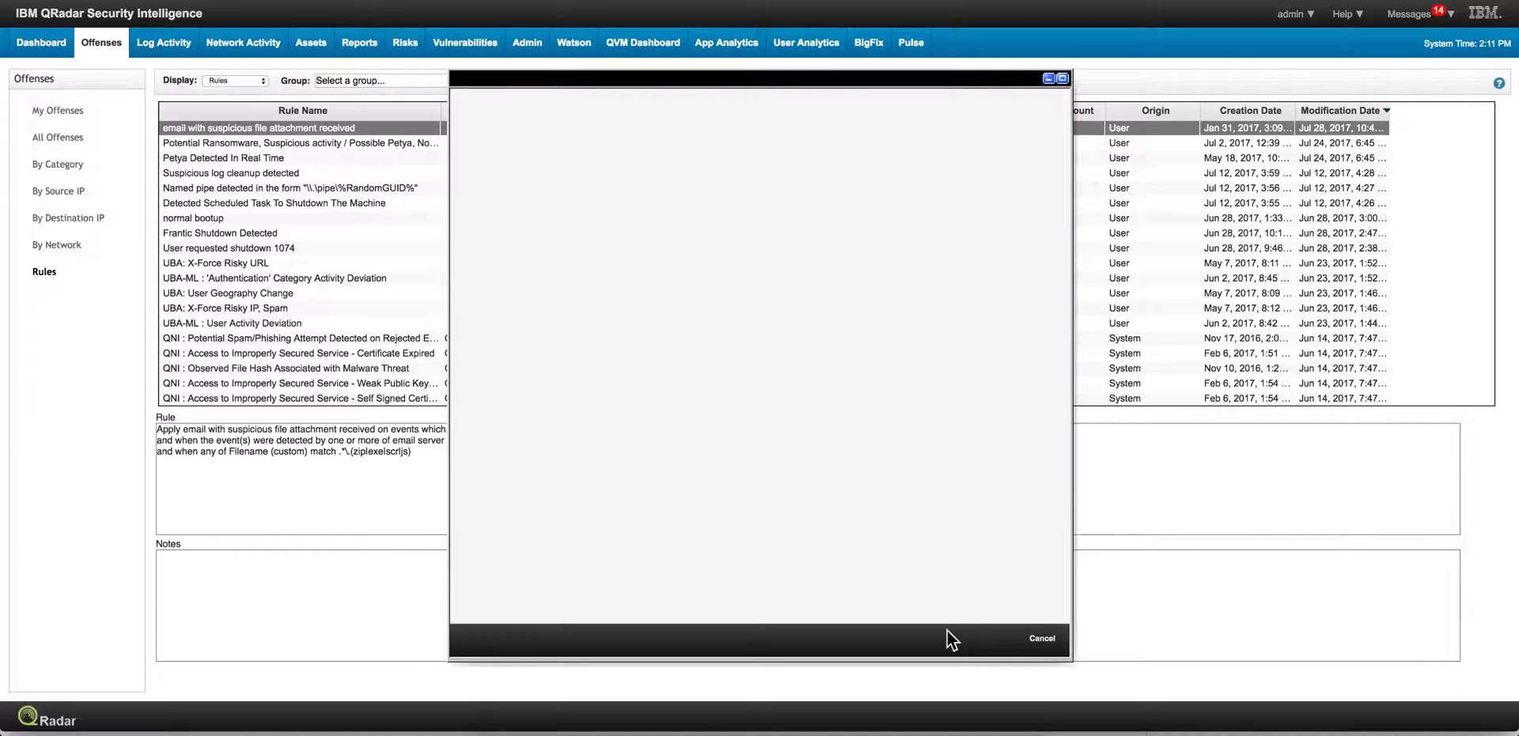
scroll(717, 377, down, 2)
scroll(718, 378, down, 2)
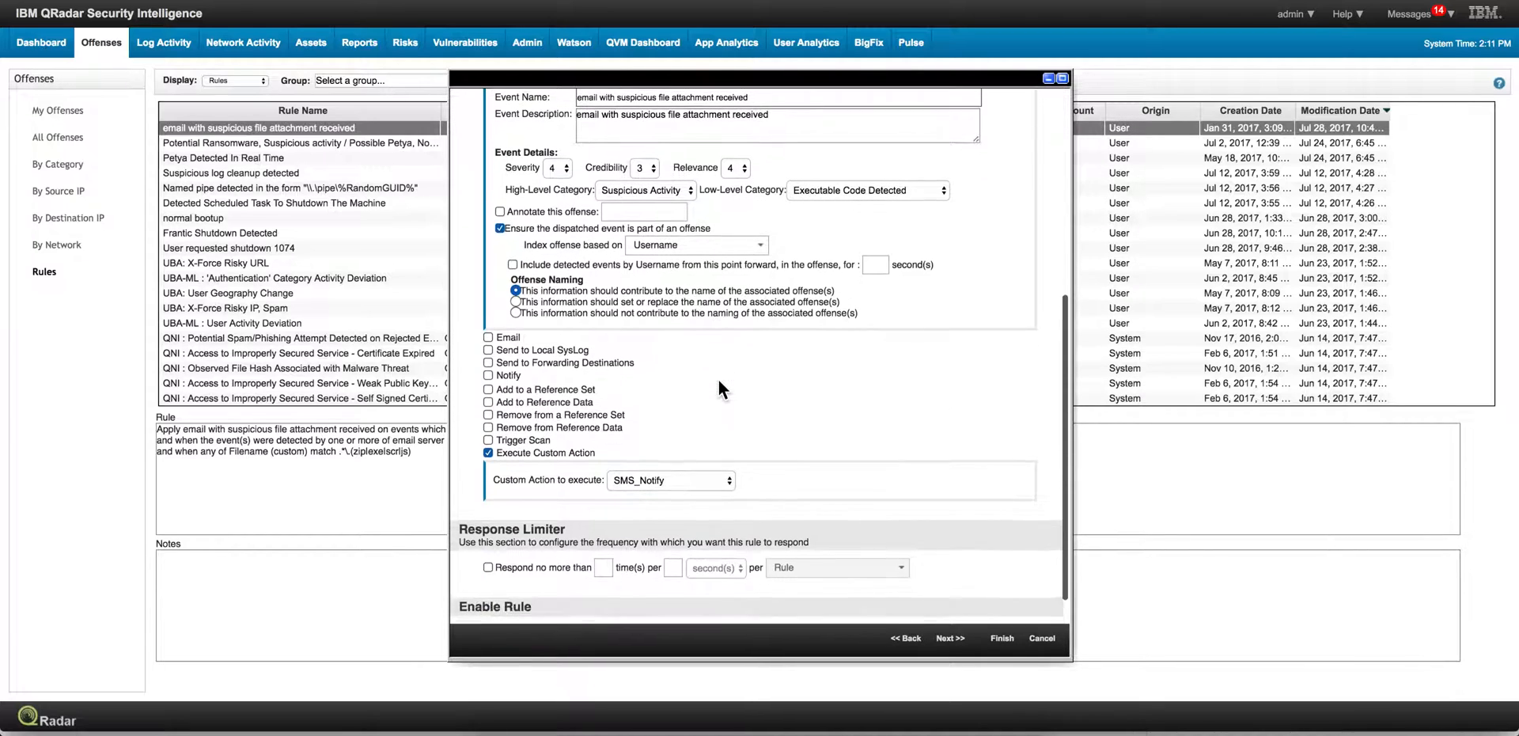
scroll(718, 379, down, 1)
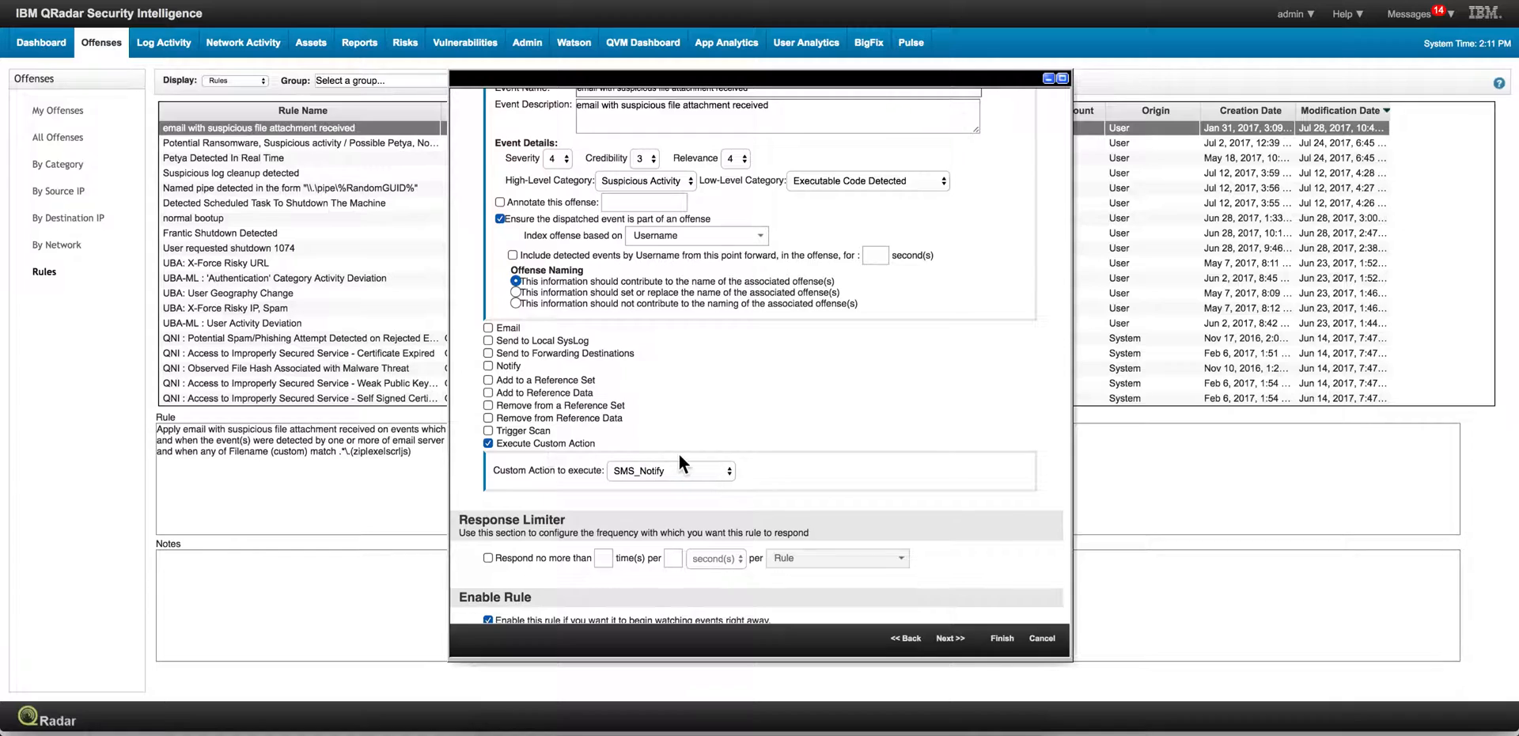
click(730, 473)
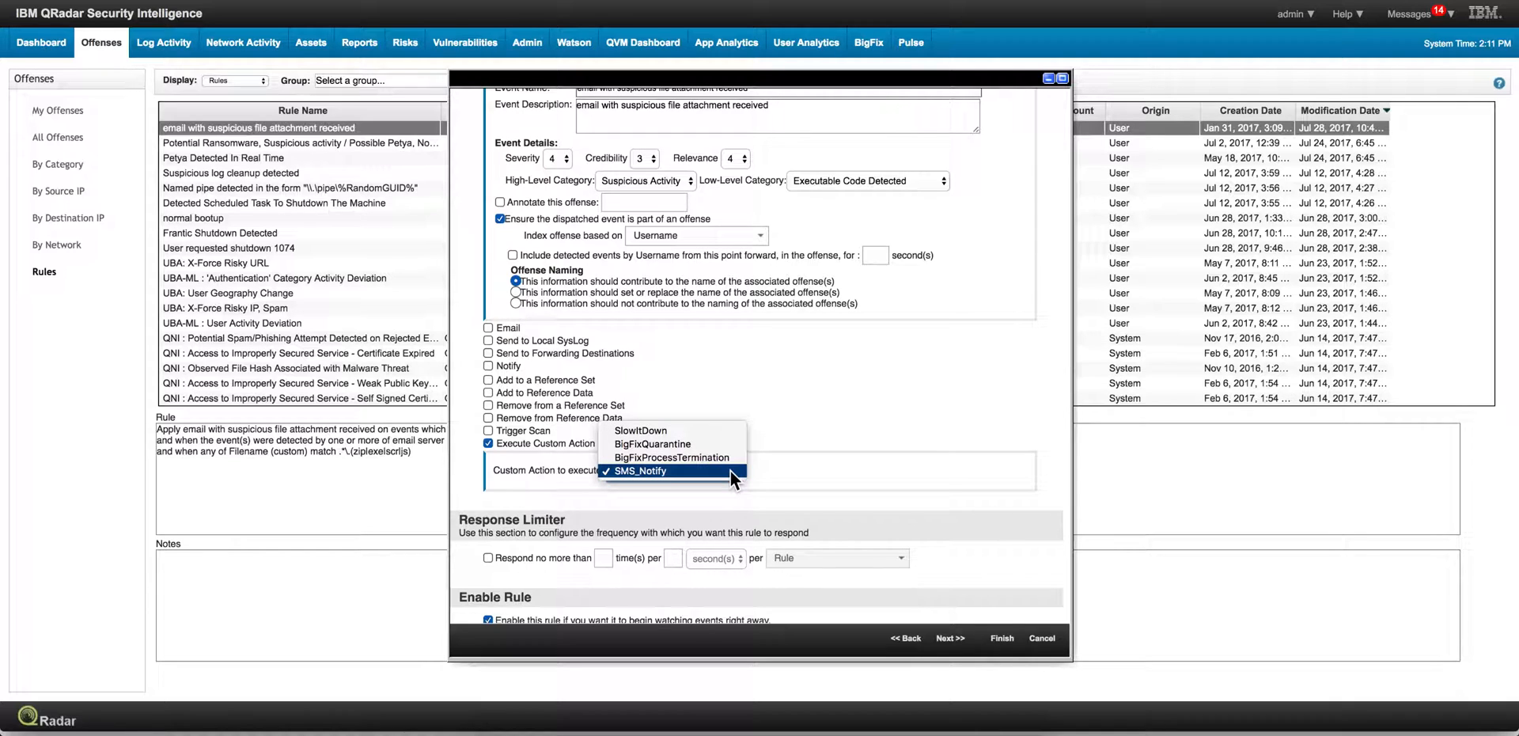
click(730, 472)
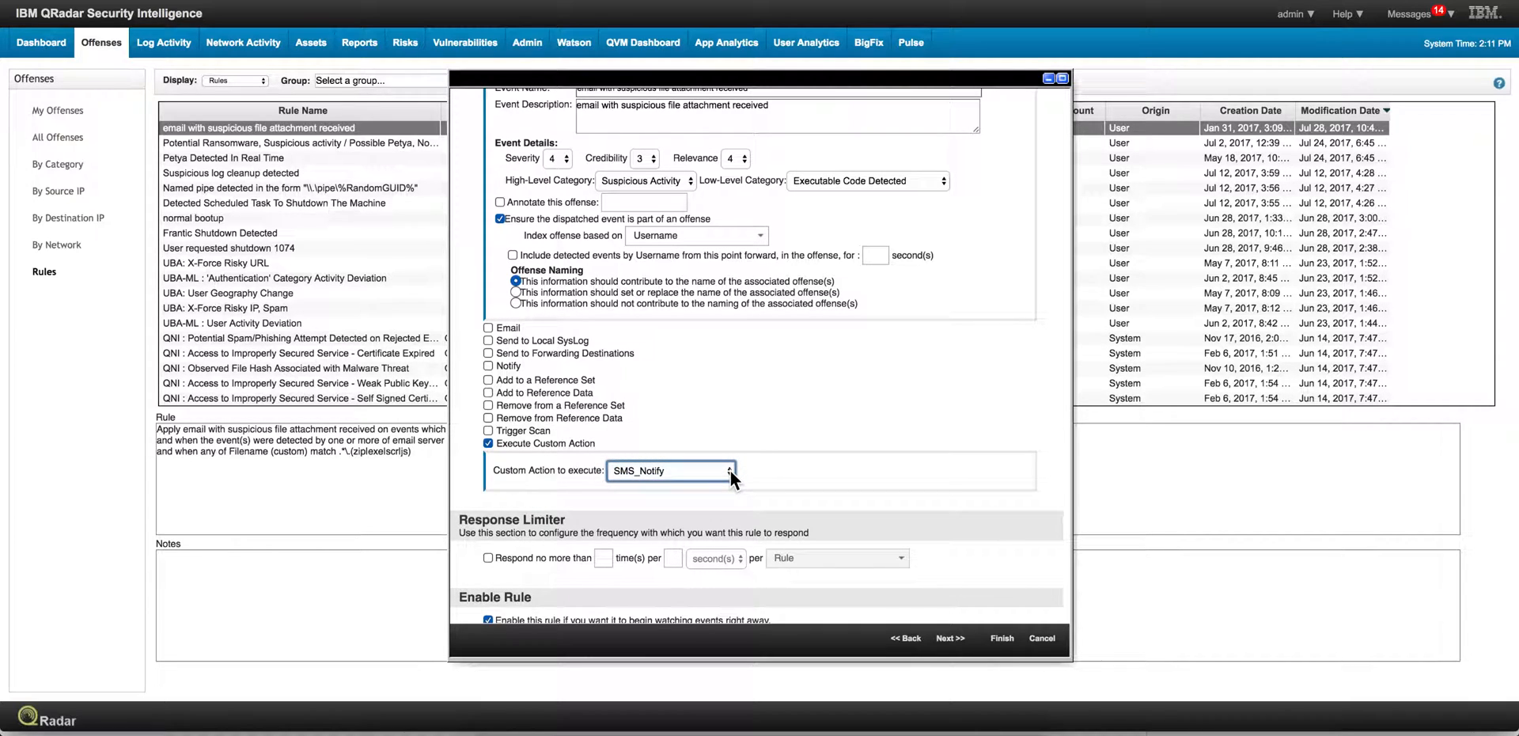
click(731, 472)
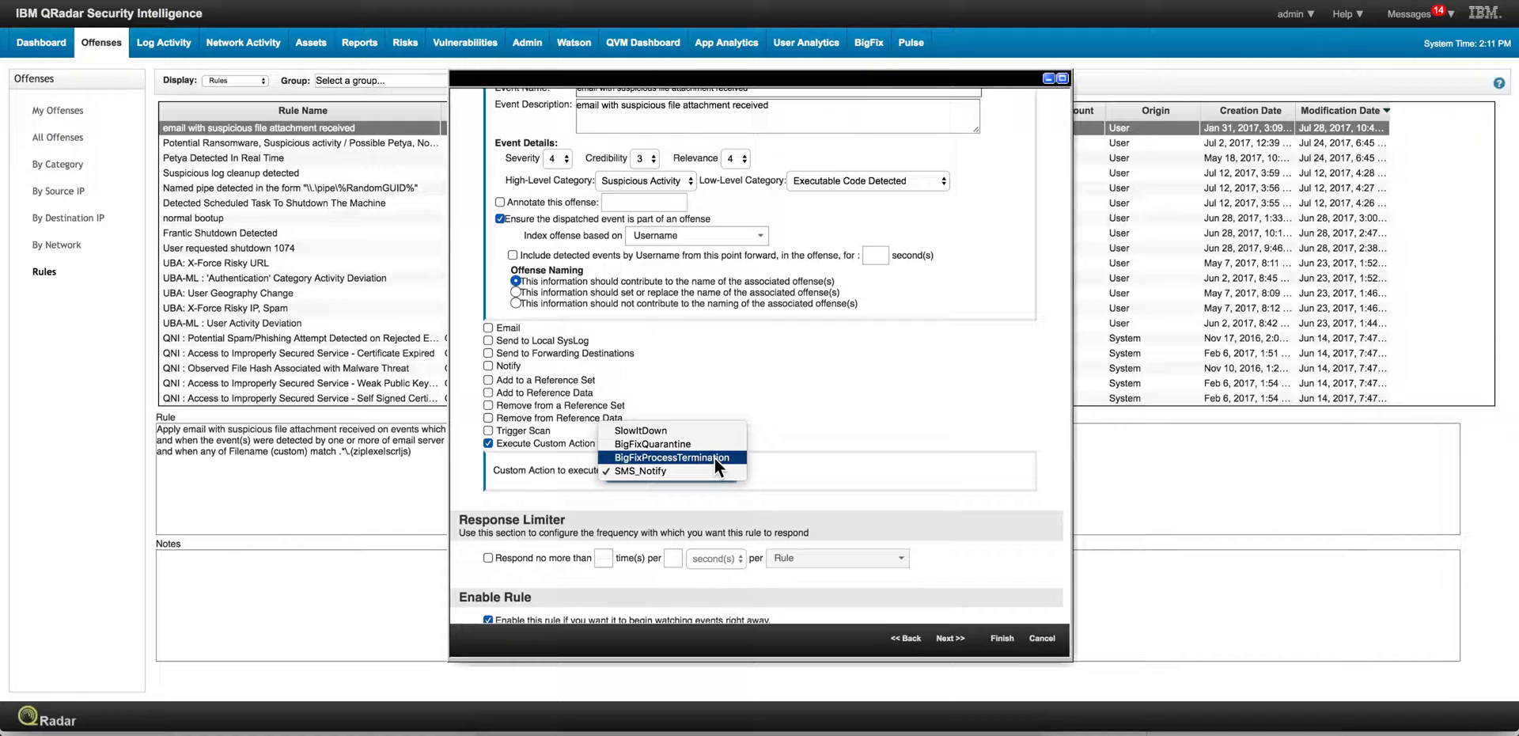
click(783, 481)
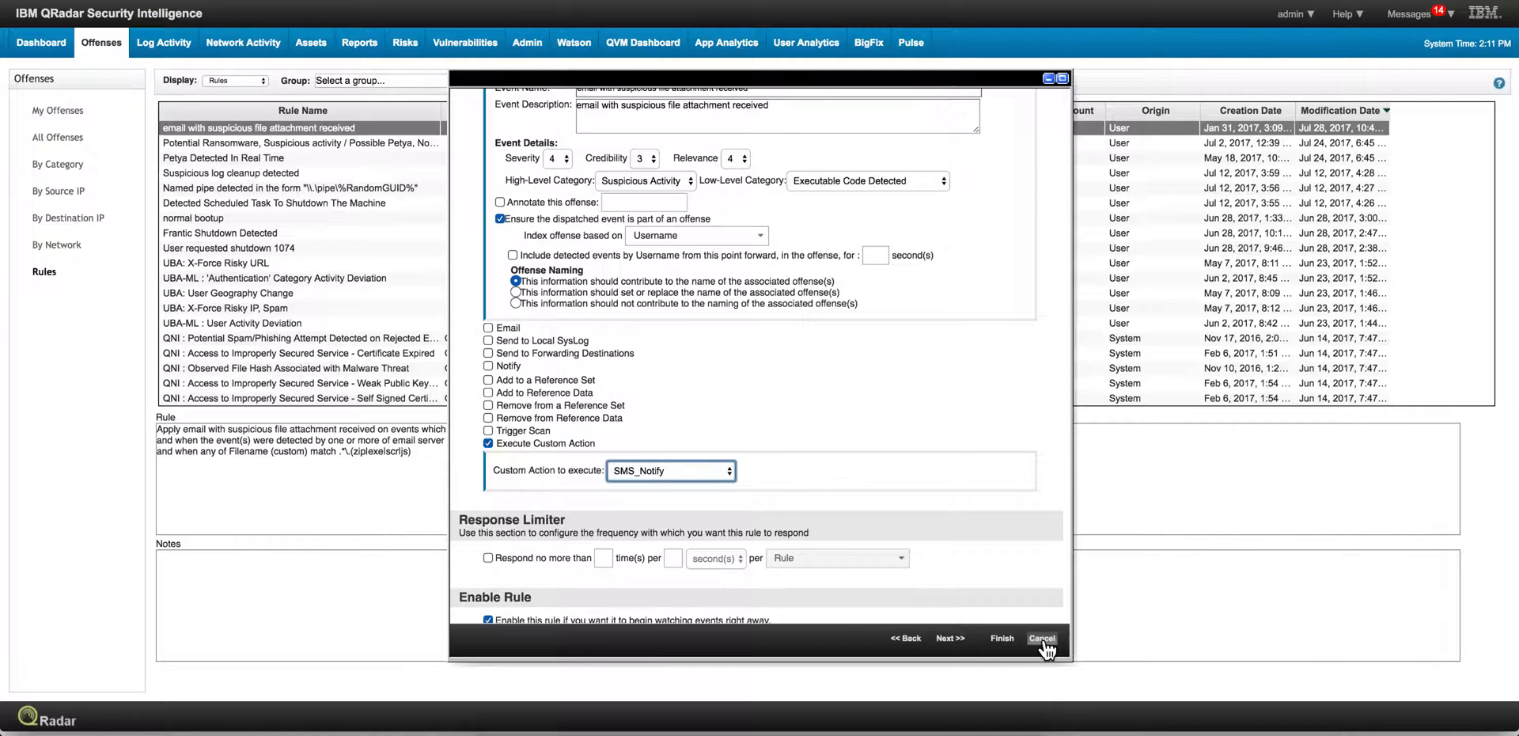
Cancel the rule wizard and confirm discarding changes.
click(1043, 641)
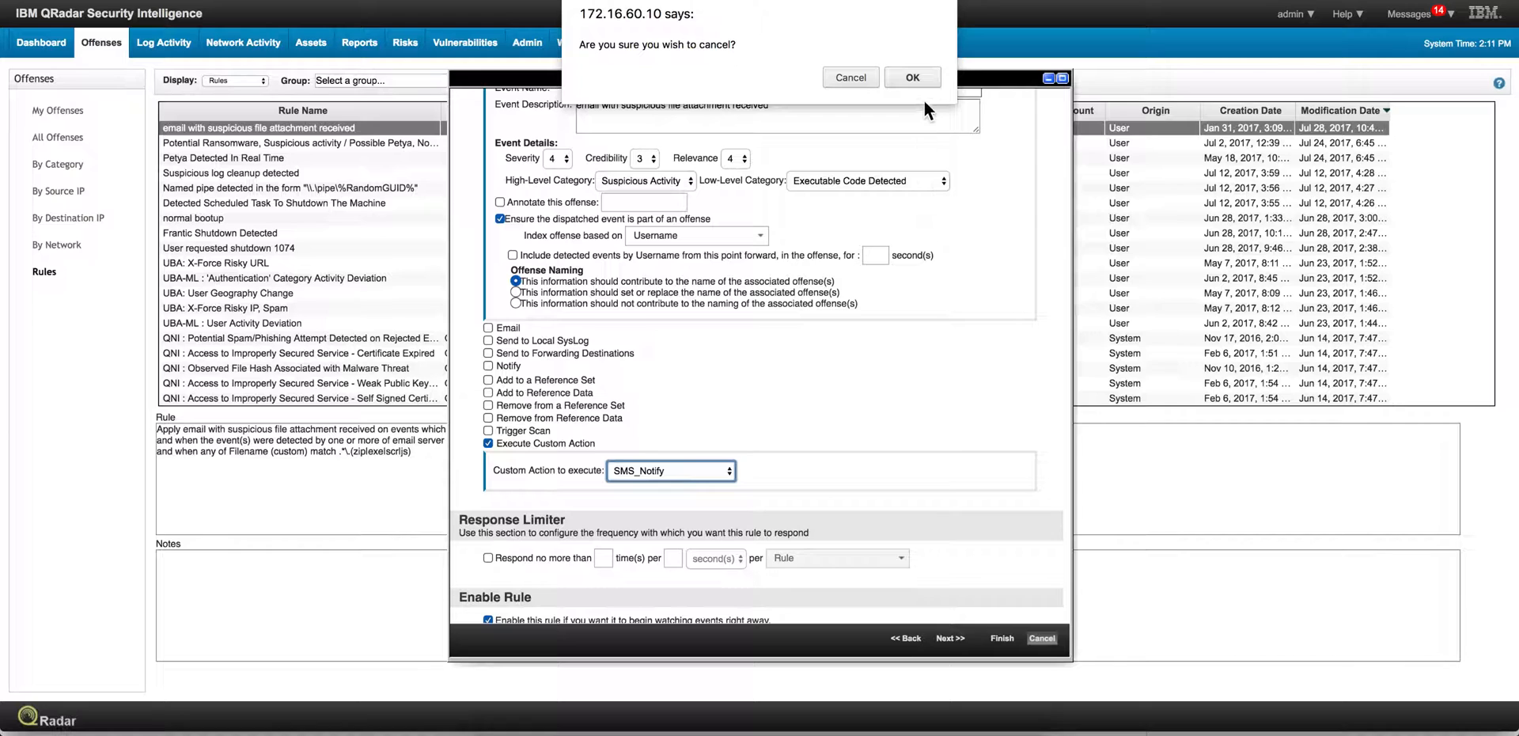
click(913, 79)
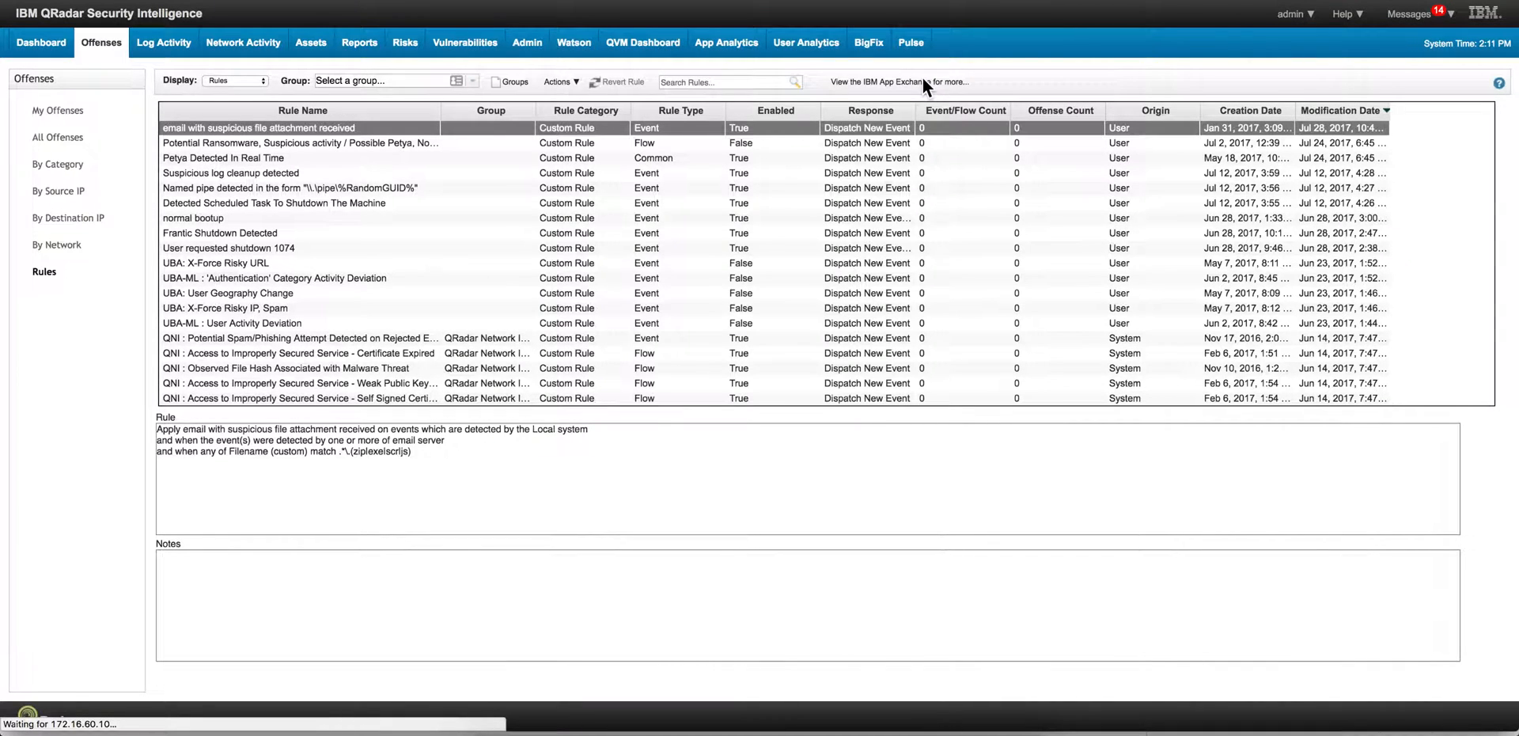
Bring up the Terminal SSH session at the QRadar server's scripts directory.
click(713, 725)
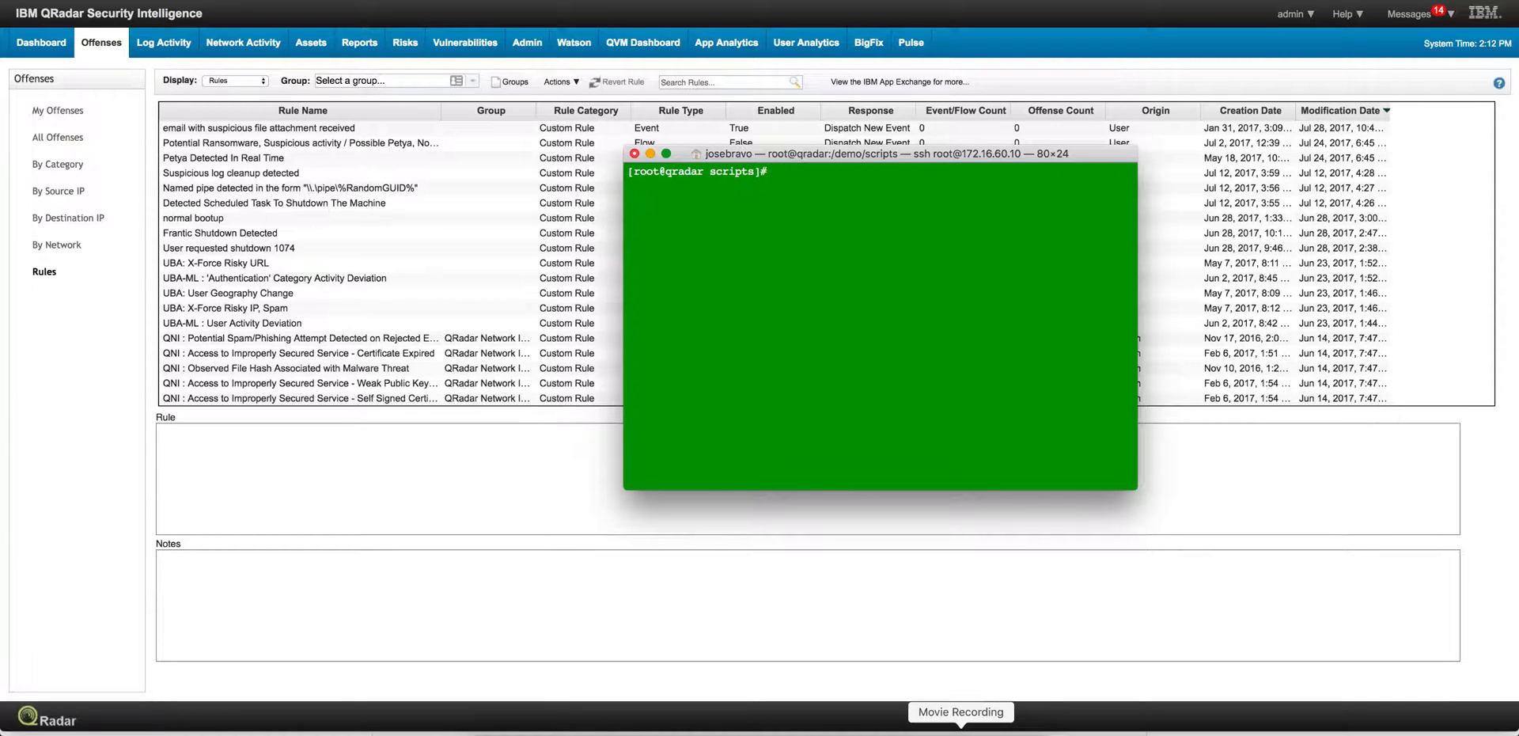
Show the mirrored phone screen, then run ./CozyDuke.sh in the SSH session.
click(956, 727)
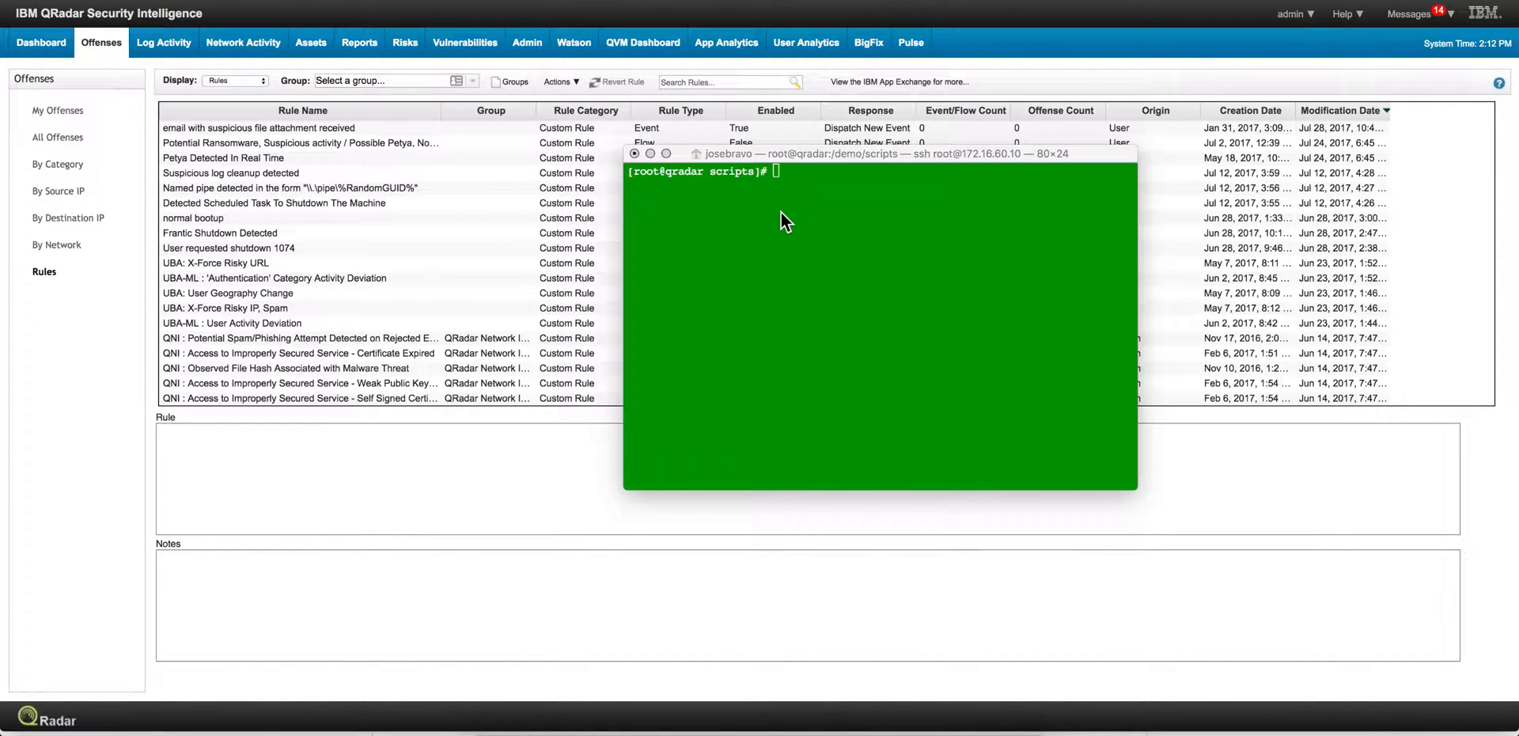
click(783, 200)
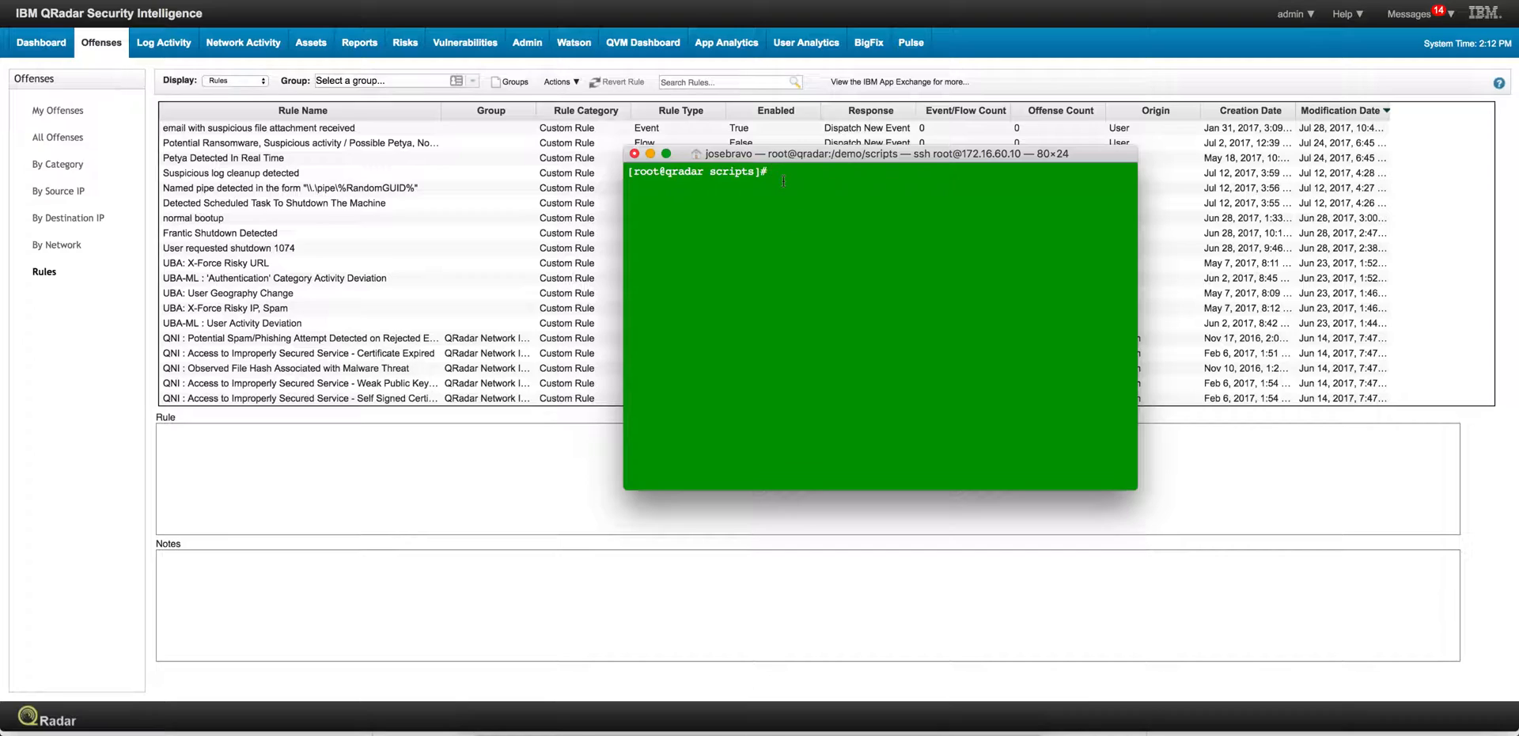
text(./Co)
key(Tab)
key(Return)
Refresh All Offenses until offense 5178 appears and check the SMS alerts on the phone.
click(89, 34)
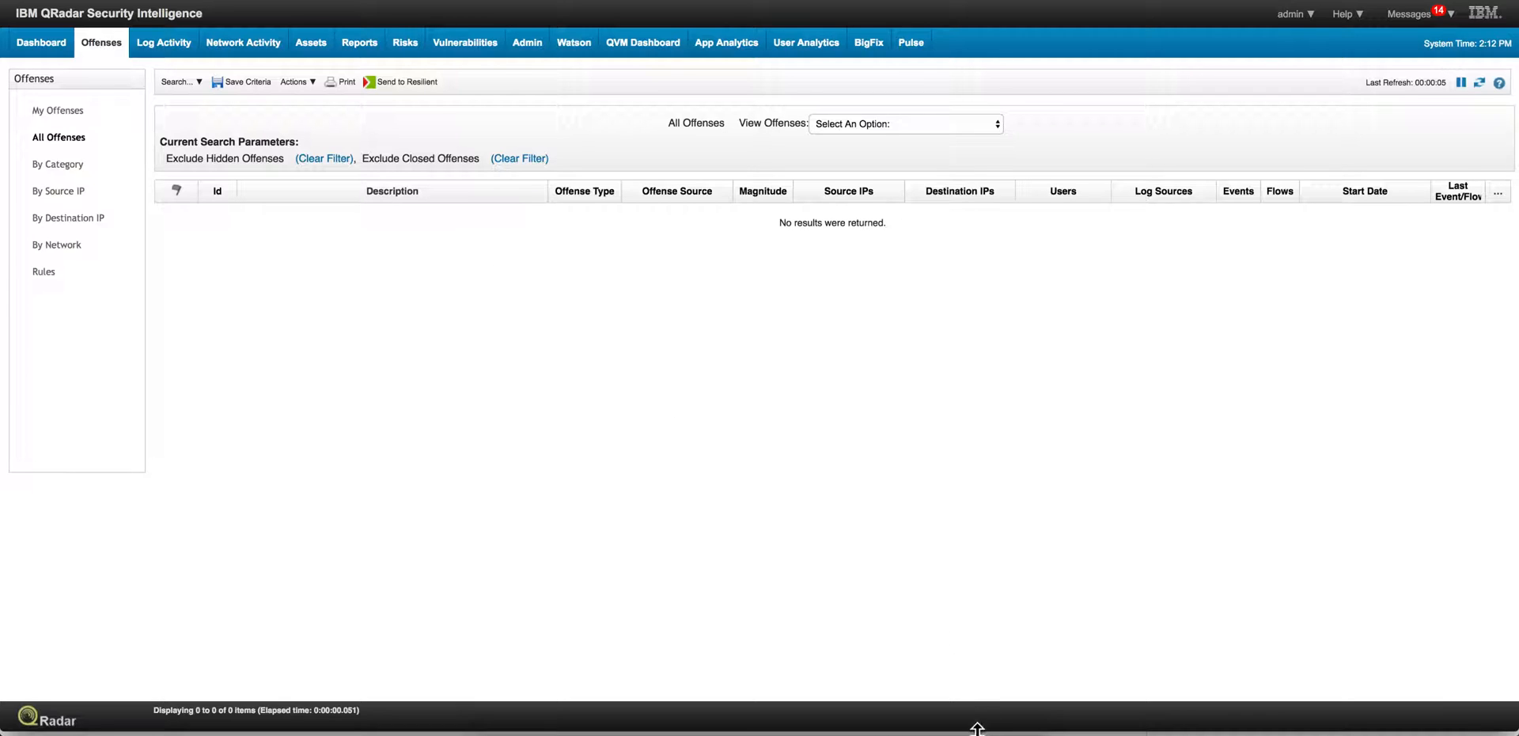
click(1480, 85)
click(1480, 85)
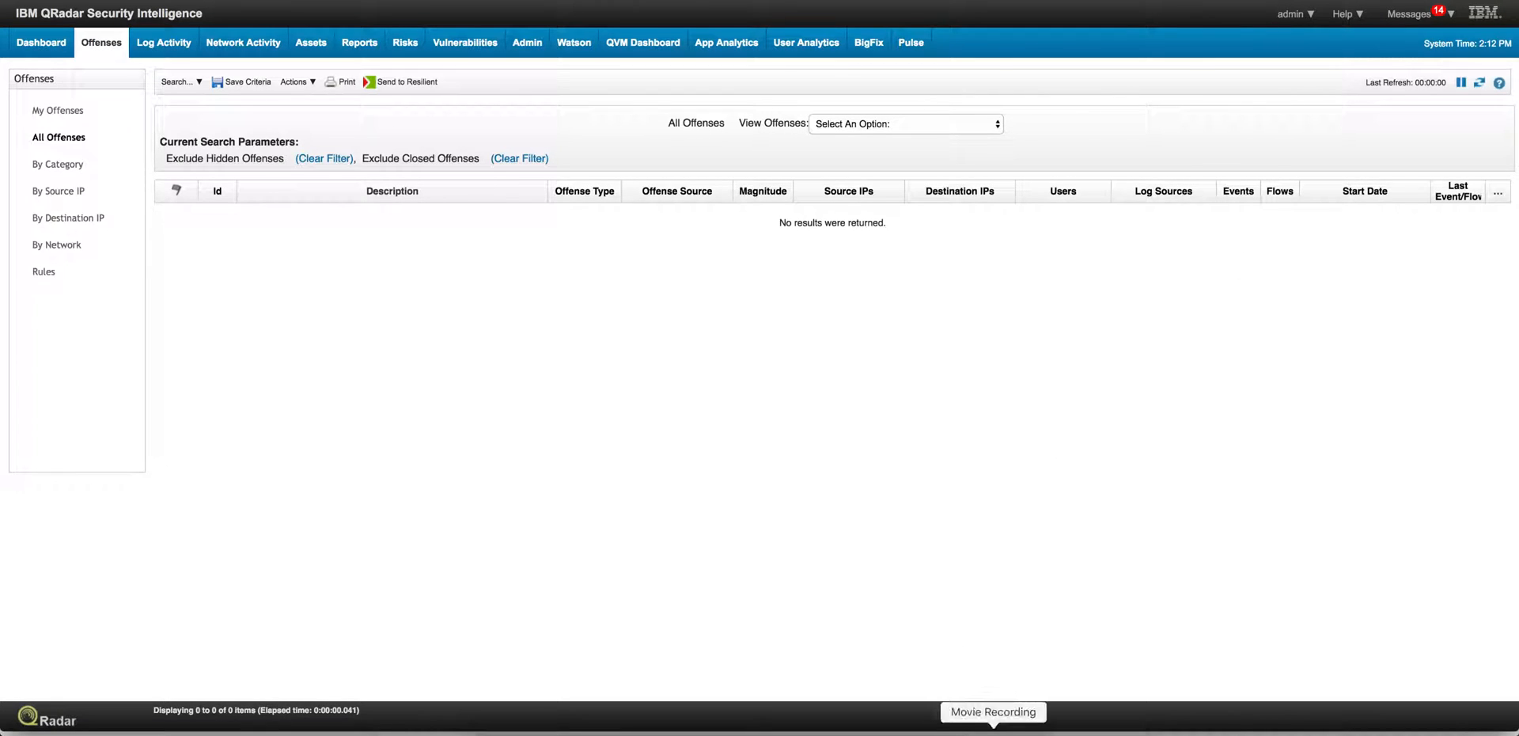
click(993, 726)
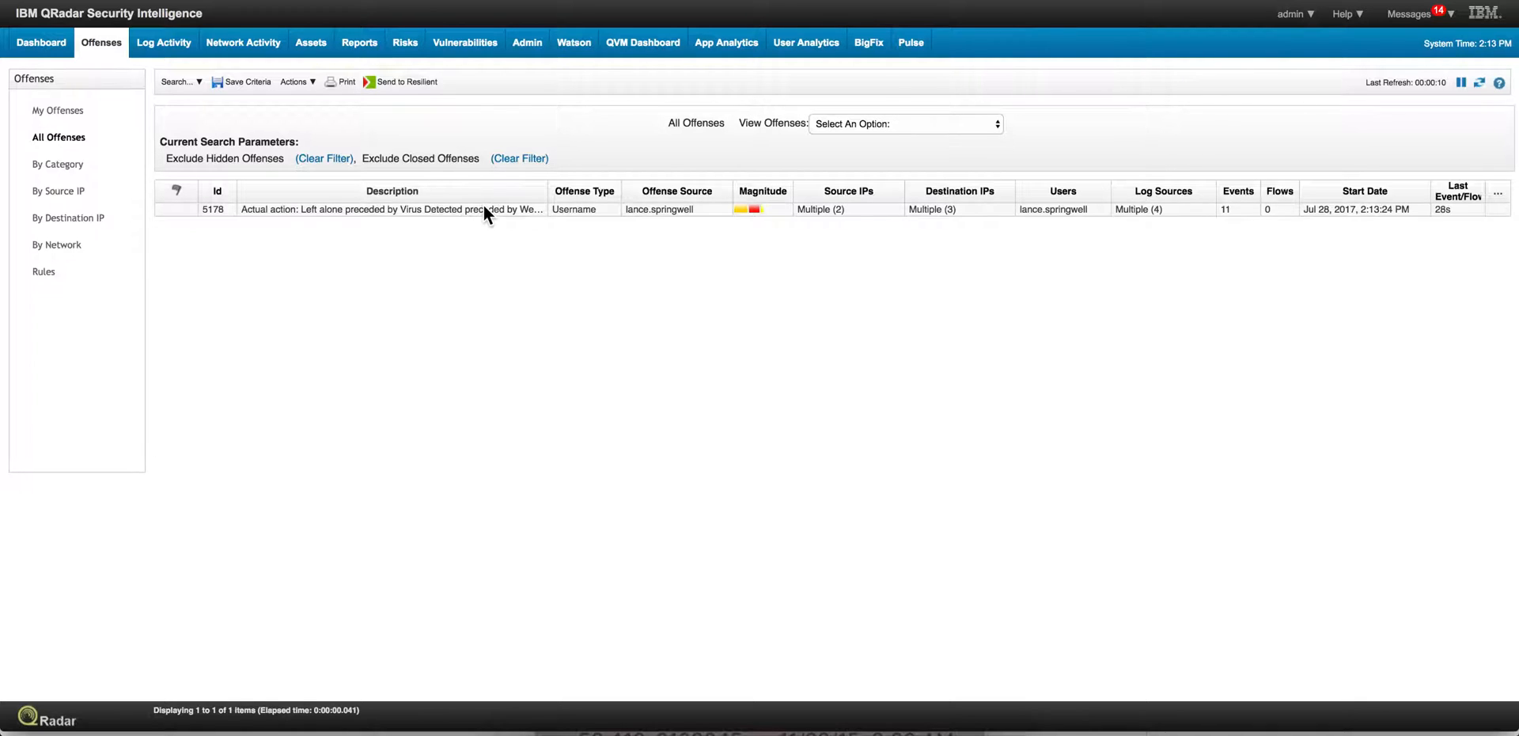
Open offense 5178, display its contributing rules, and show the suspicious-attachment rule's response settings.
double_click(483, 209)
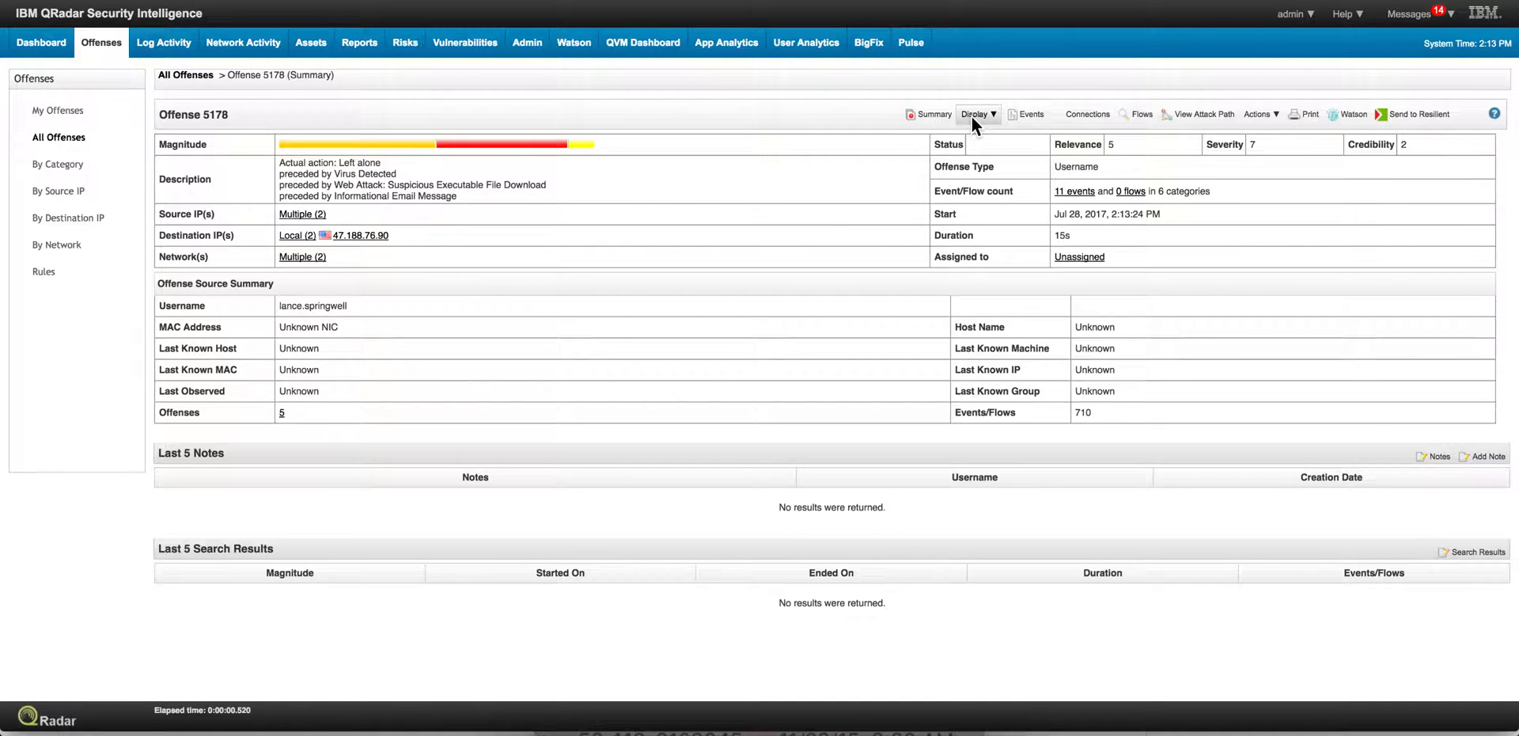
click(972, 114)
click(998, 273)
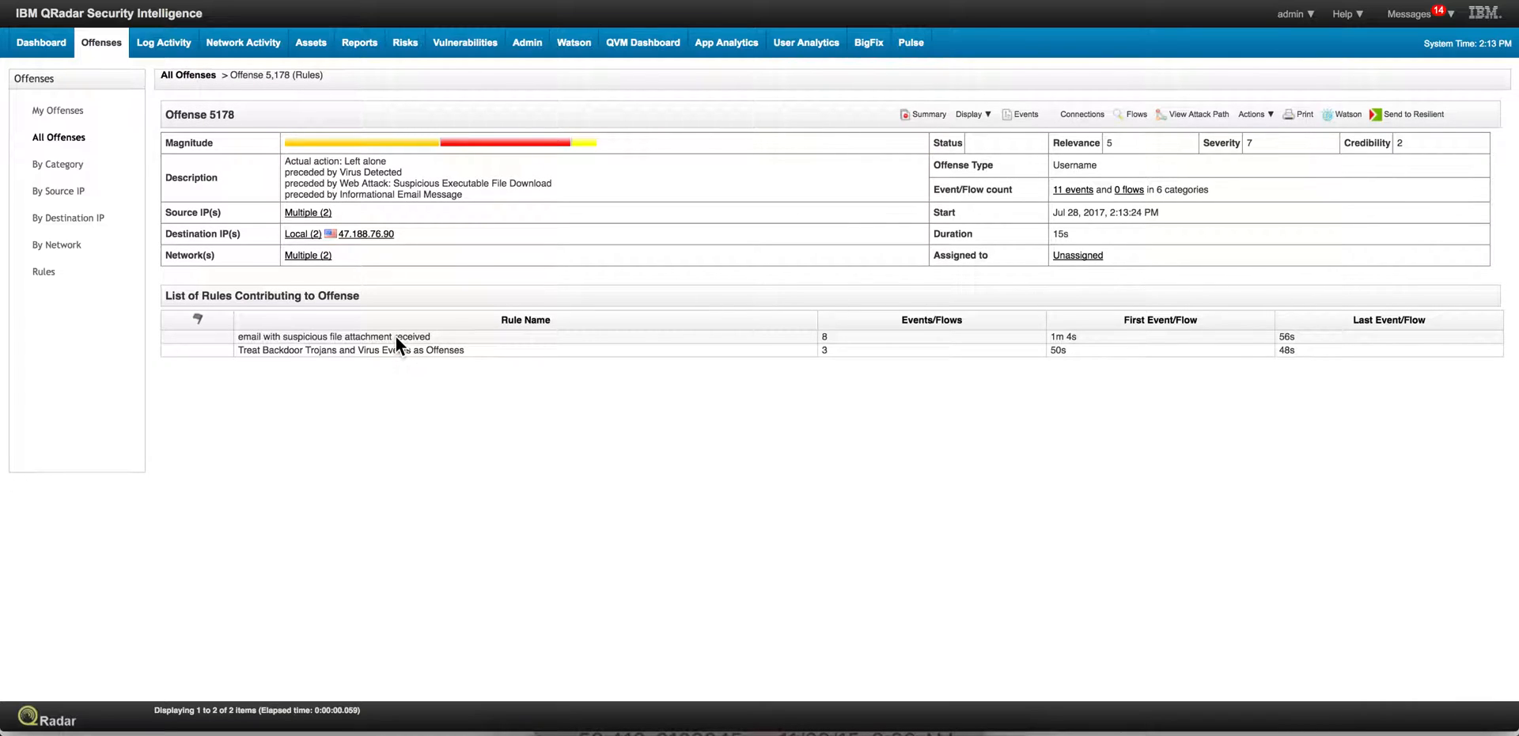
double_click(396, 336)
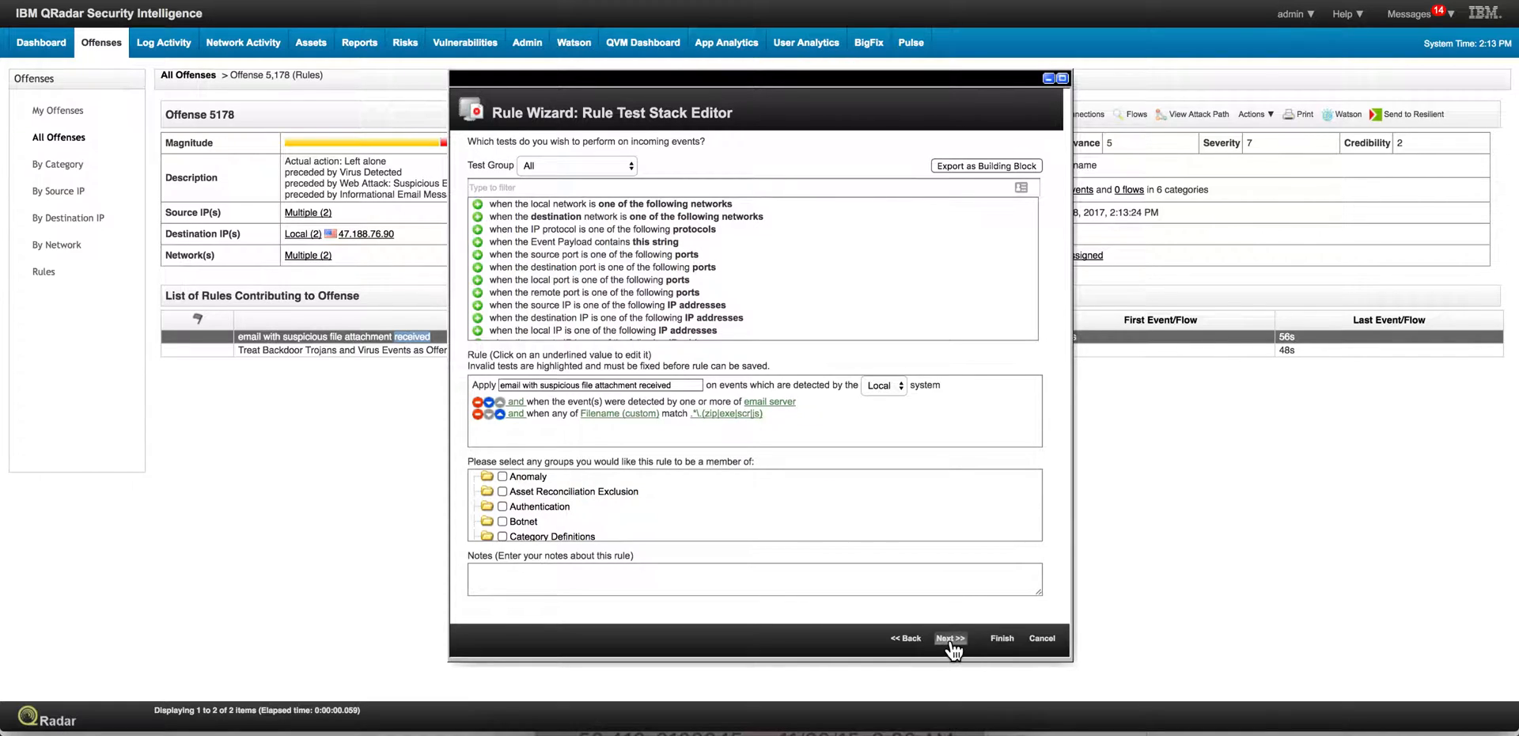
click(951, 640)
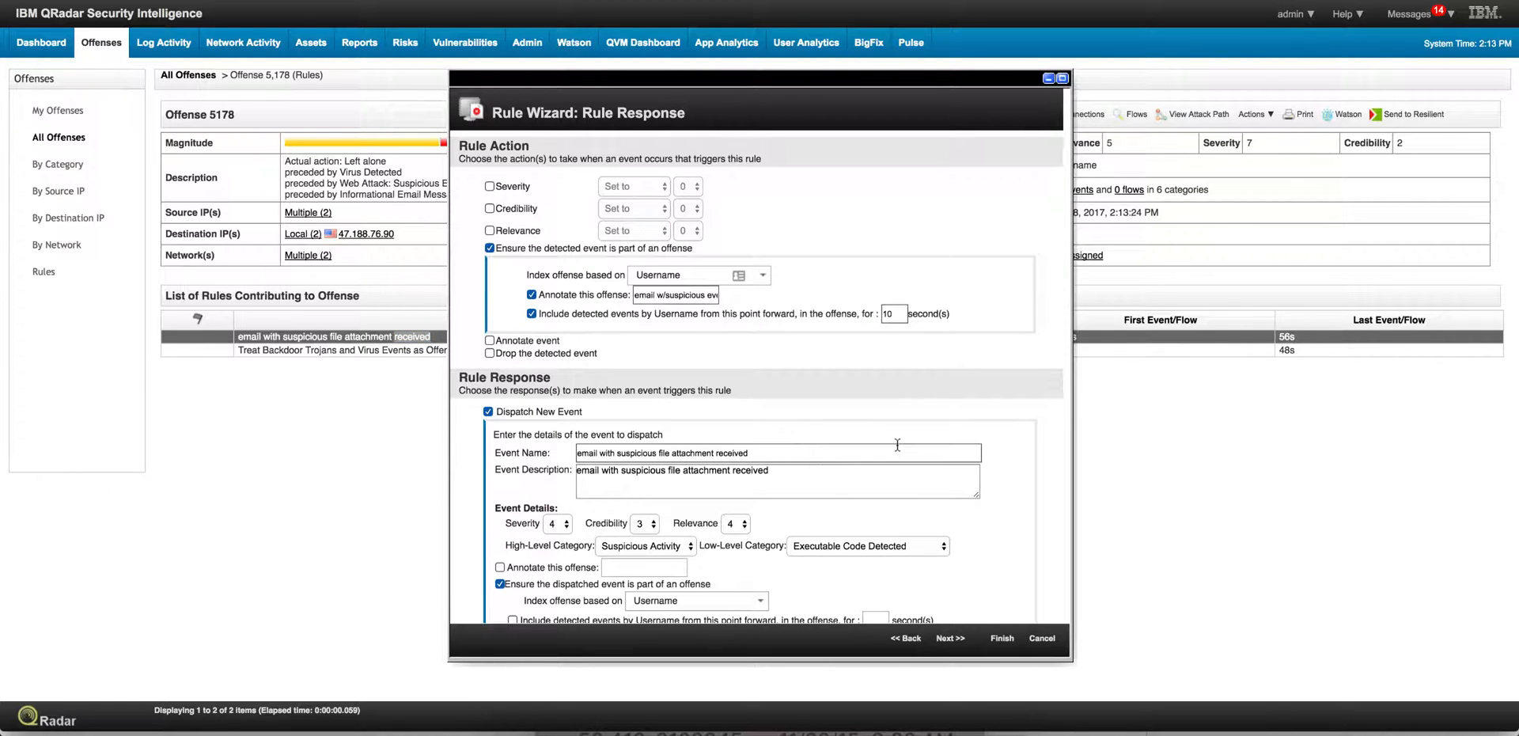
scroll(898, 444, down, 2)
scroll(897, 444, down, 3)
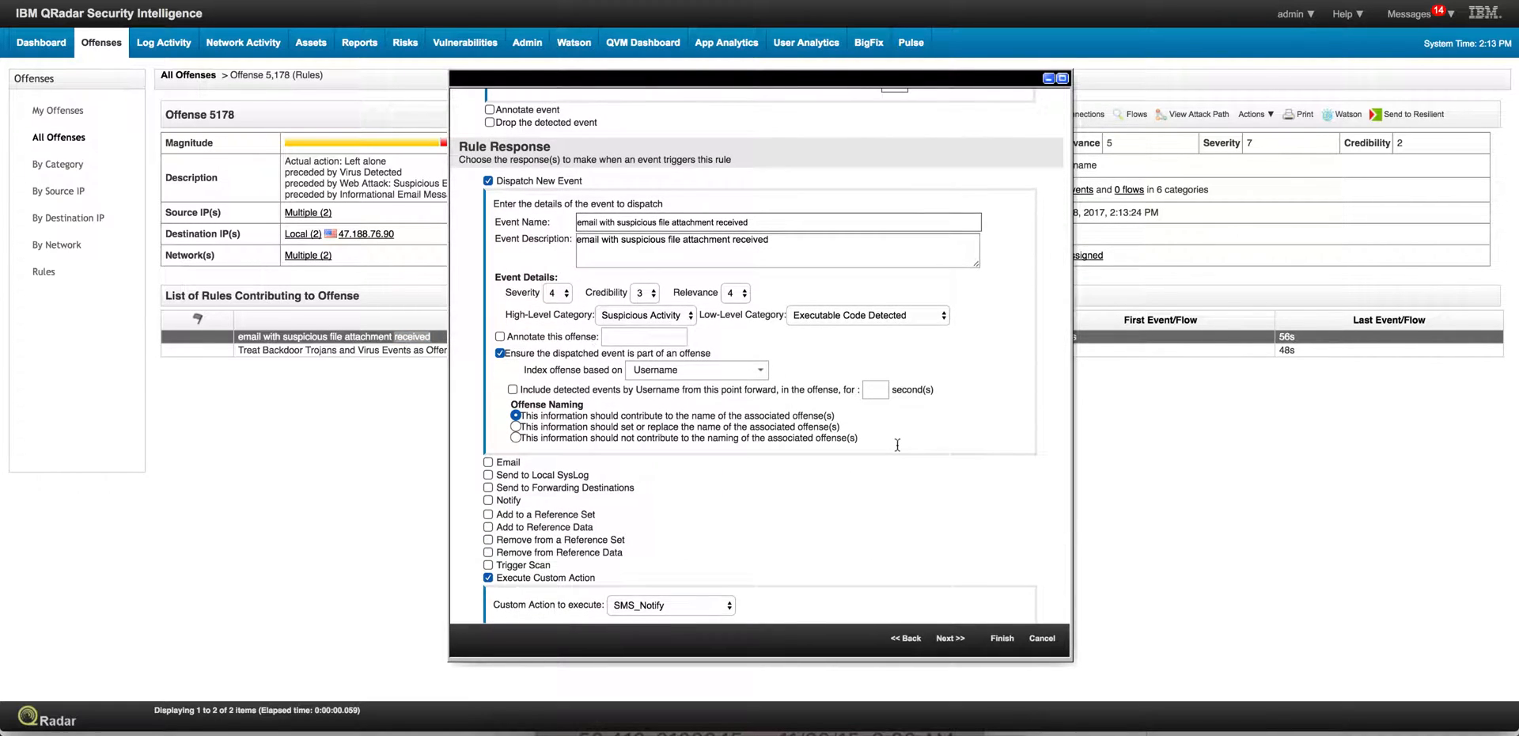
scroll(898, 444, down, 2)
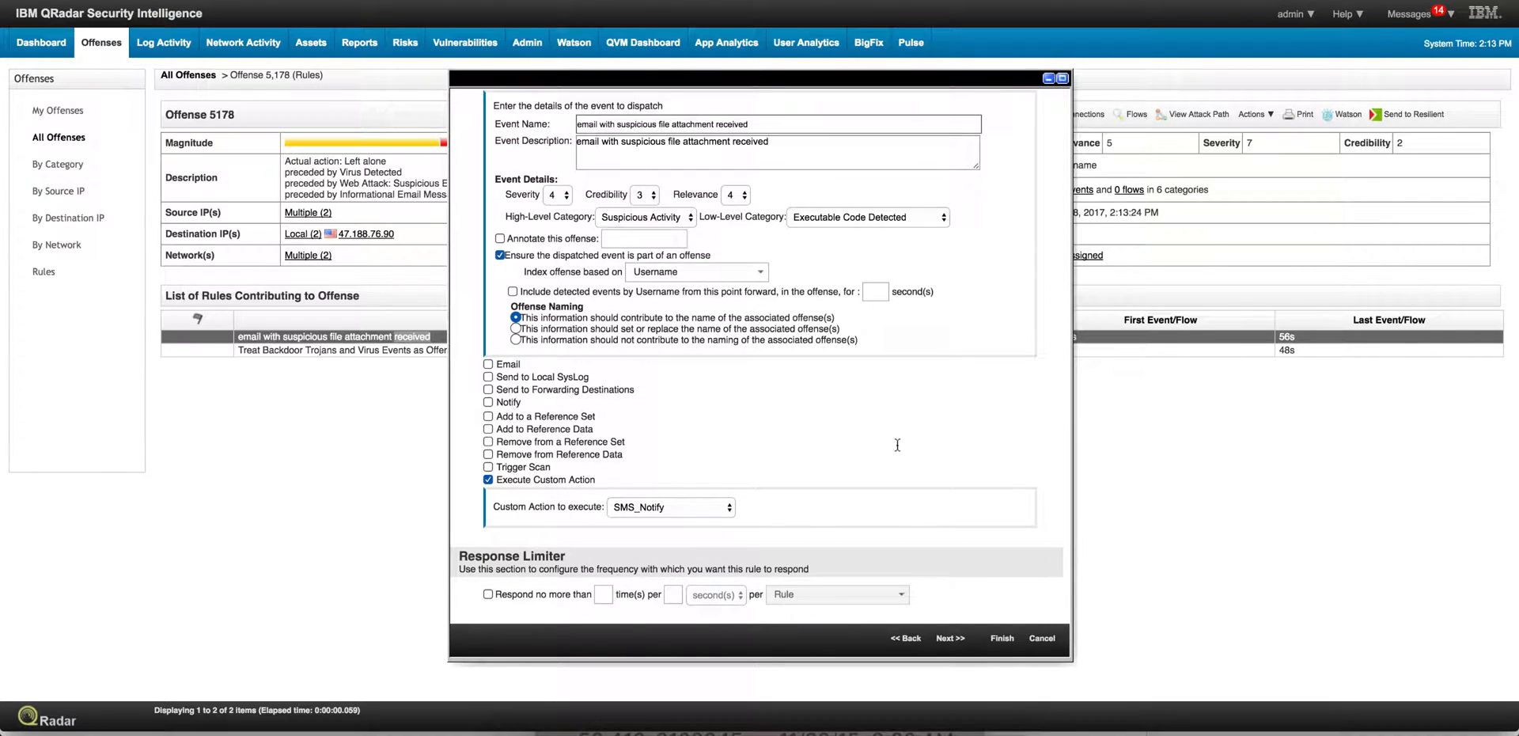